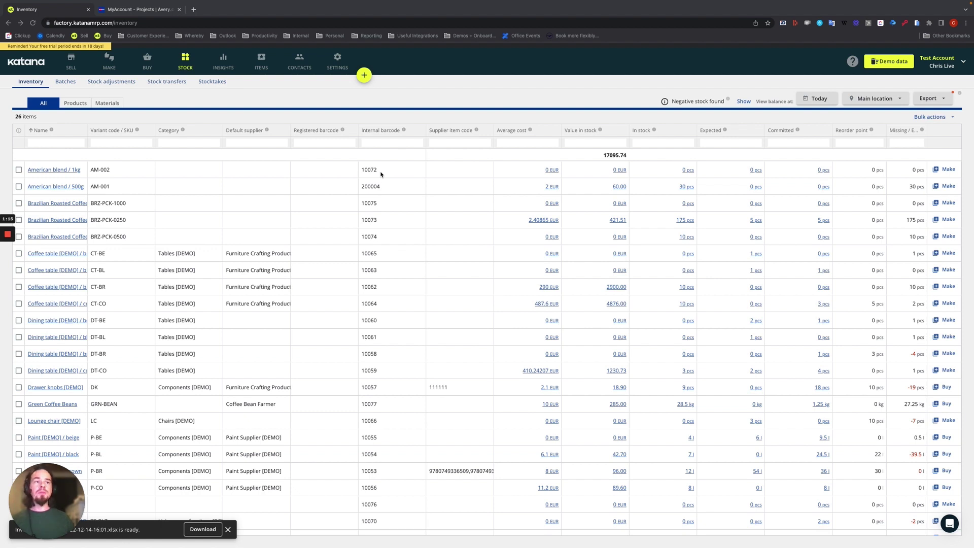
- Export the inventory barcodes as an xlsx file and download it
click(937, 100)
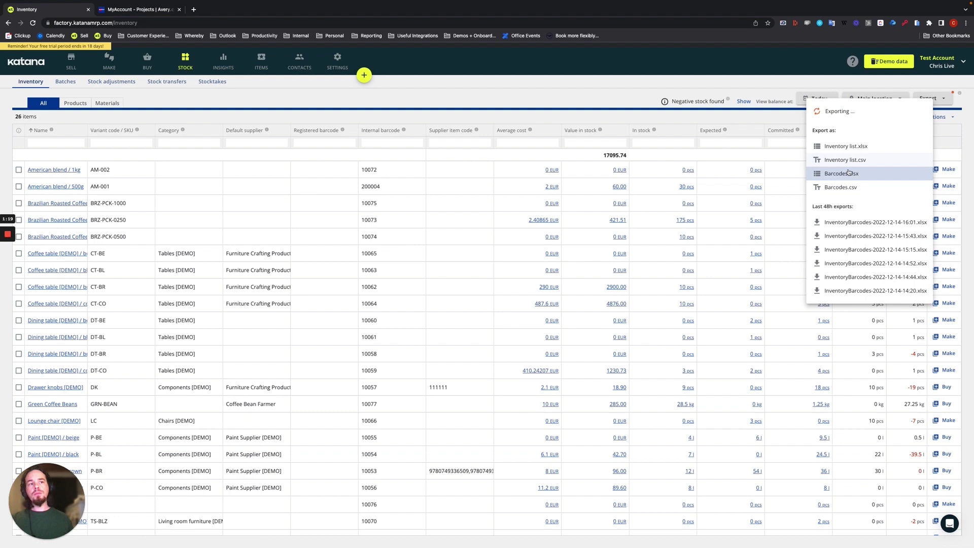
click(841, 178)
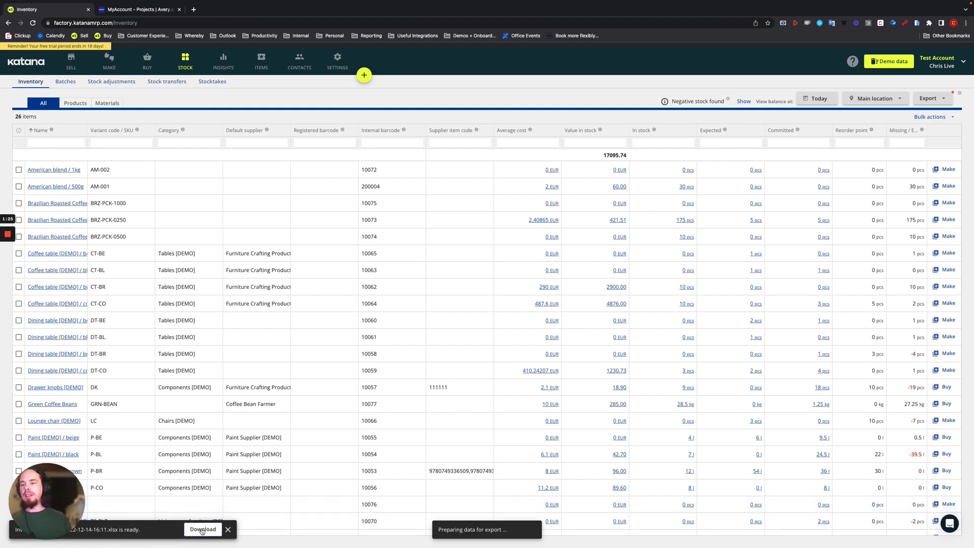
click(201, 529)
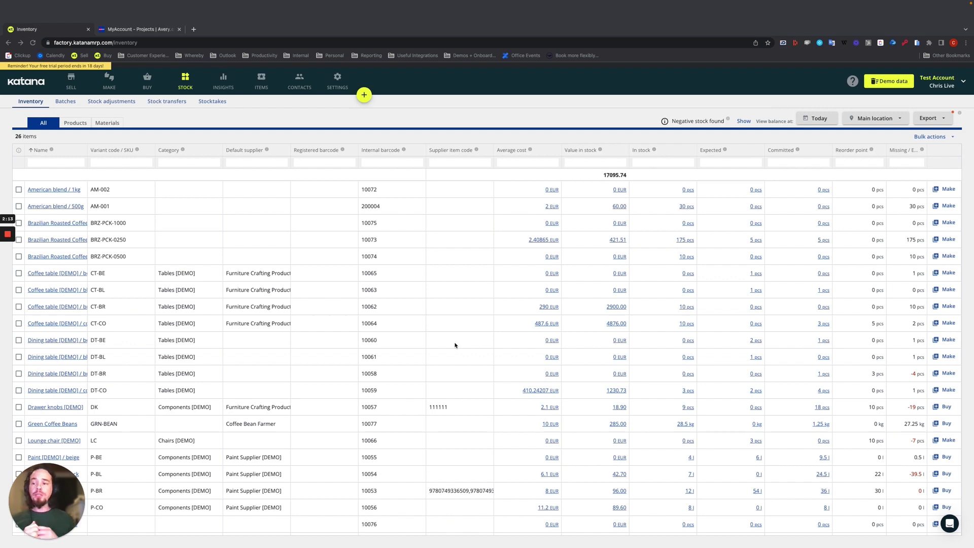
- Switch to the Avery site and start a new design in Avery Design & Print
click(130, 31)
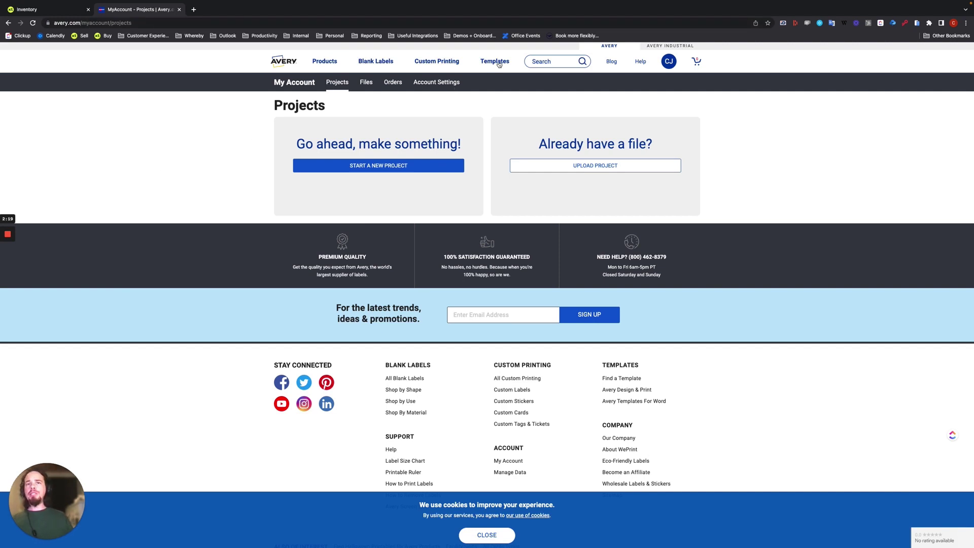
mouse_move(499, 64)
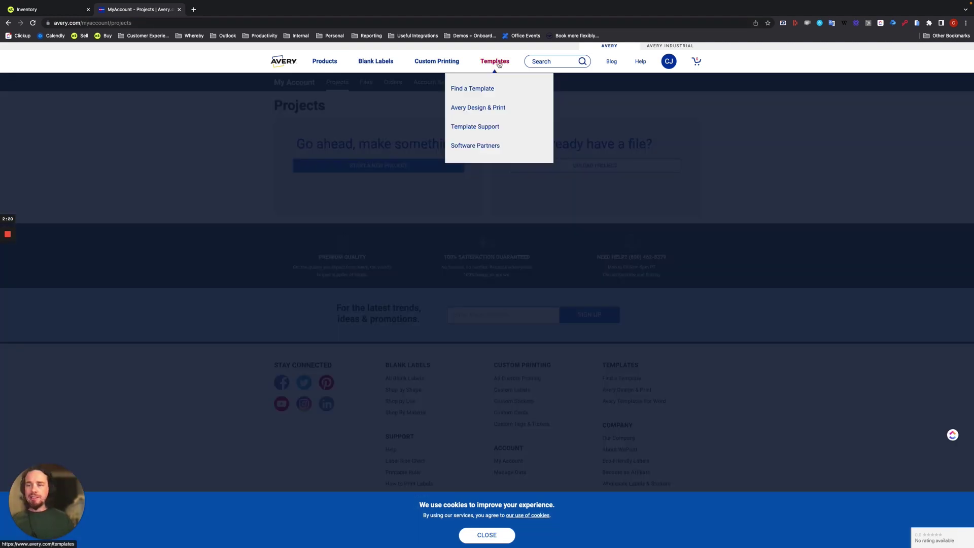
click(475, 112)
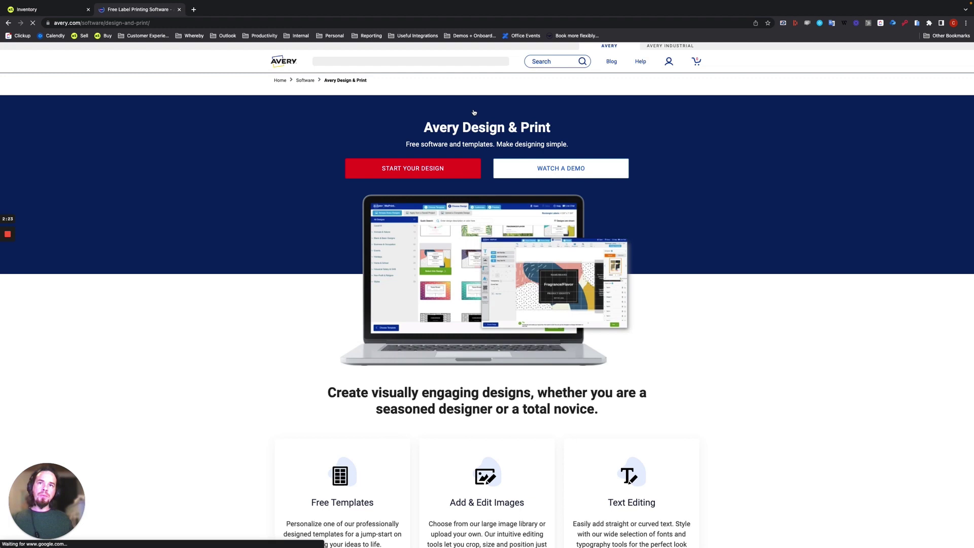
click(409, 169)
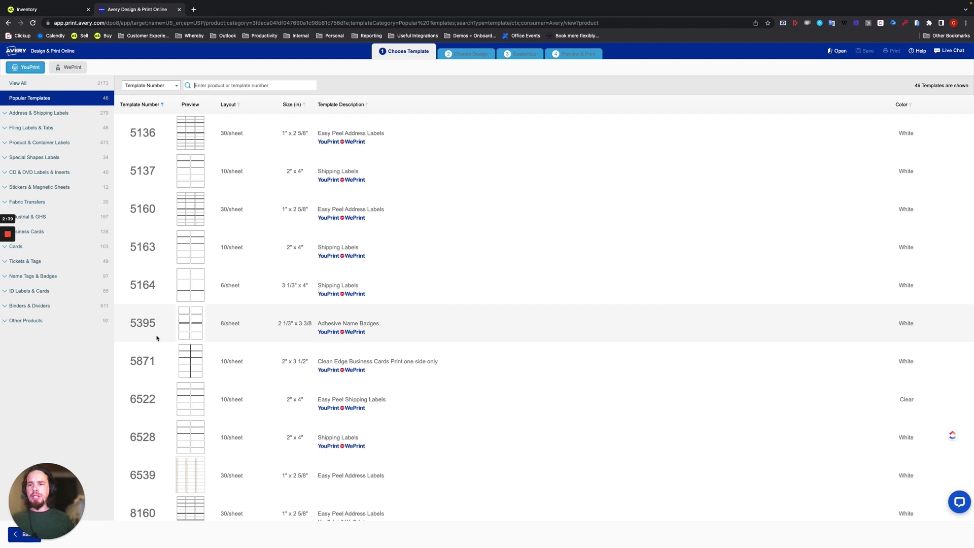
- Choose the 8160 Easy Peel Address Labels template with the blank horizontal design
scroll(156, 338, down, 3)
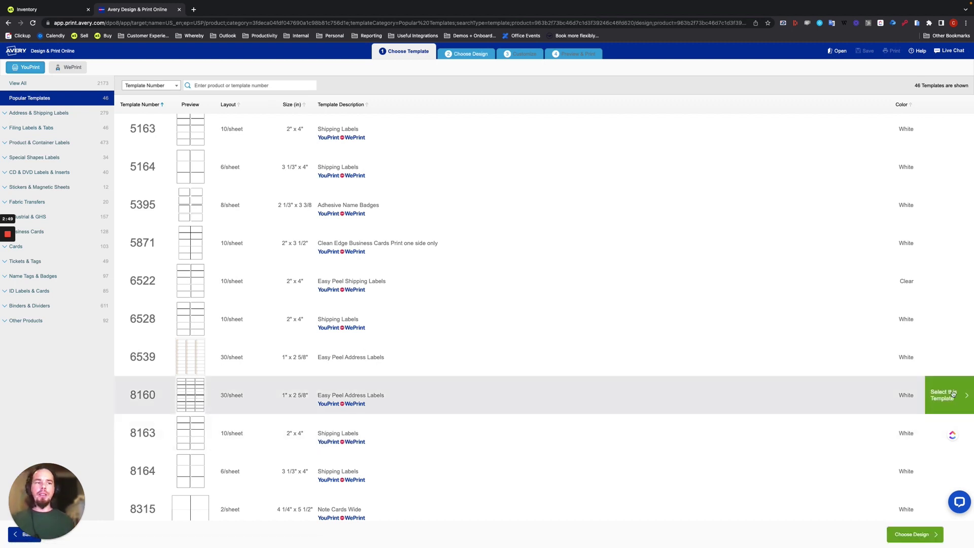
click(952, 394)
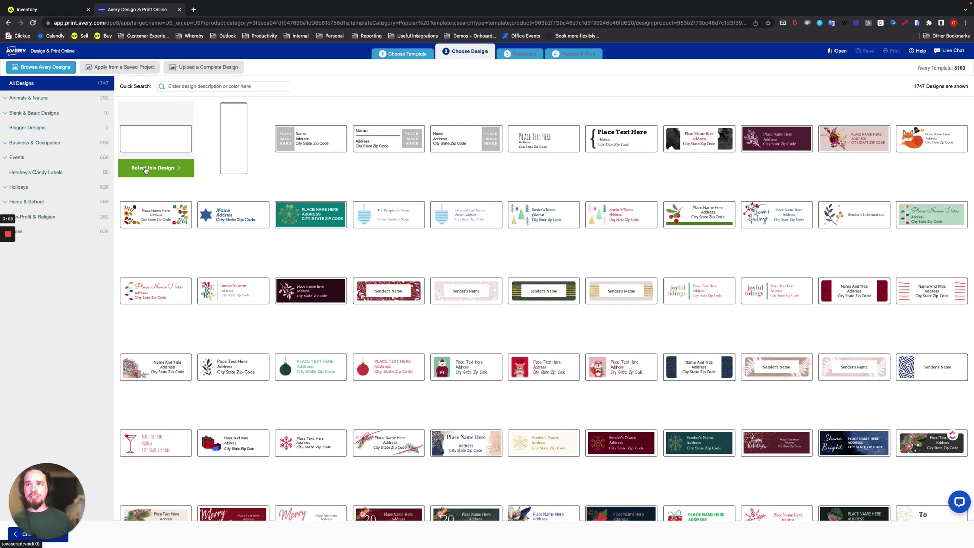
click(146, 171)
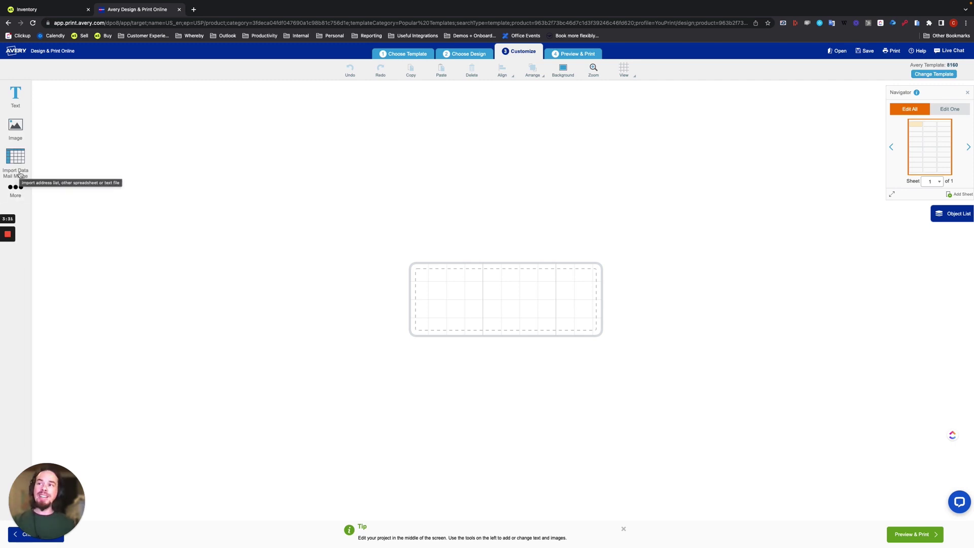
click(19, 175)
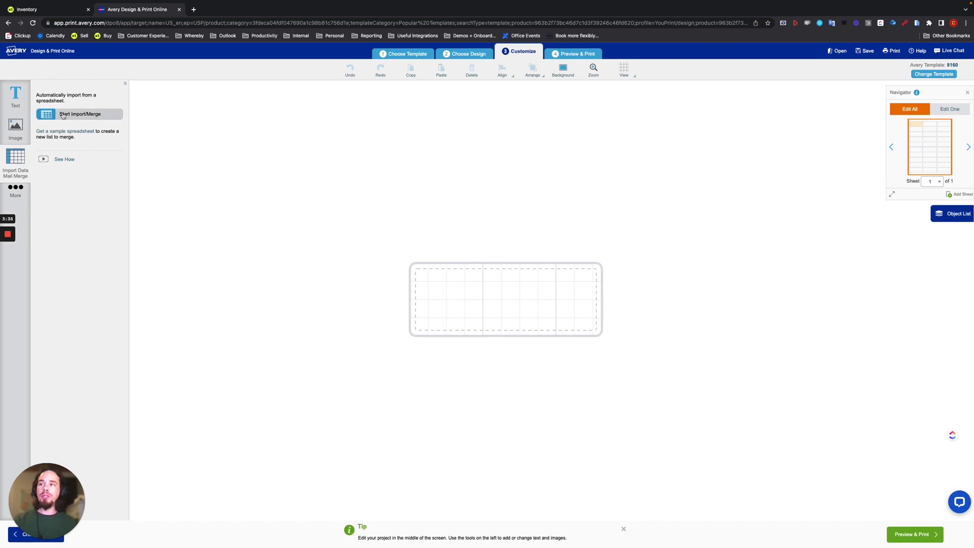
click(76, 116)
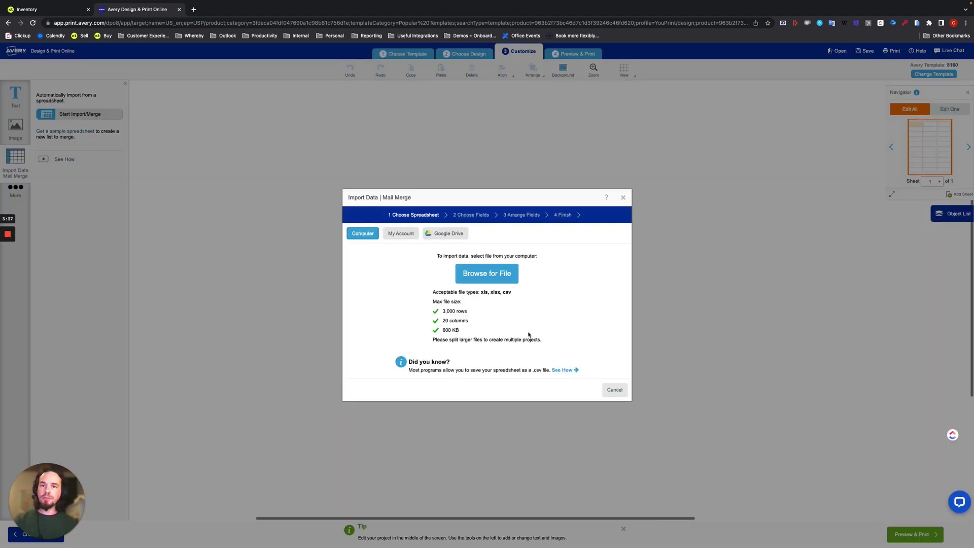
click(483, 277)
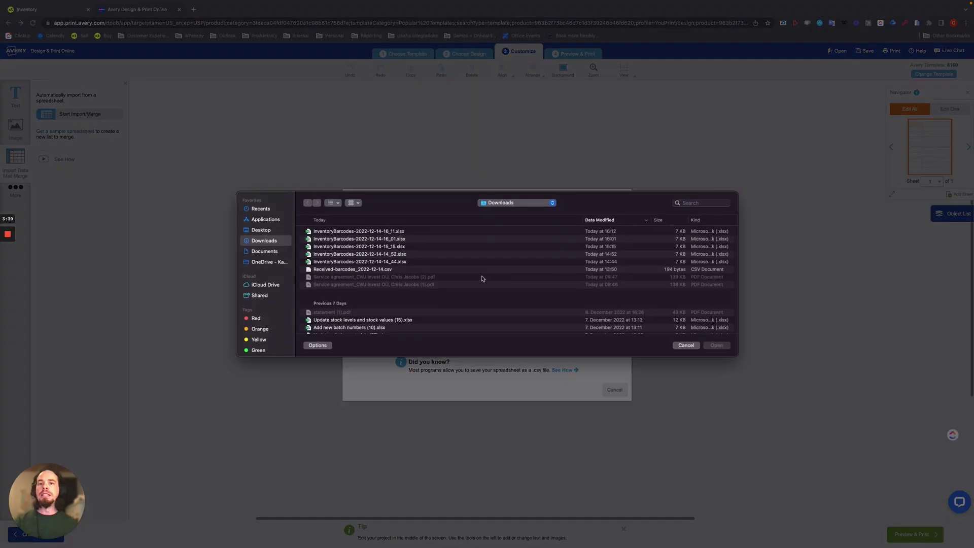
click(354, 232)
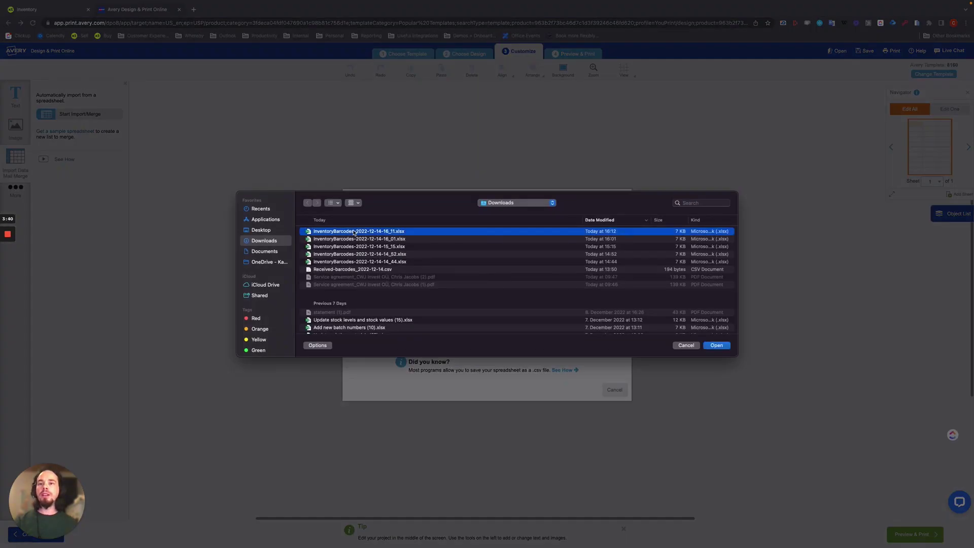
click(718, 346)
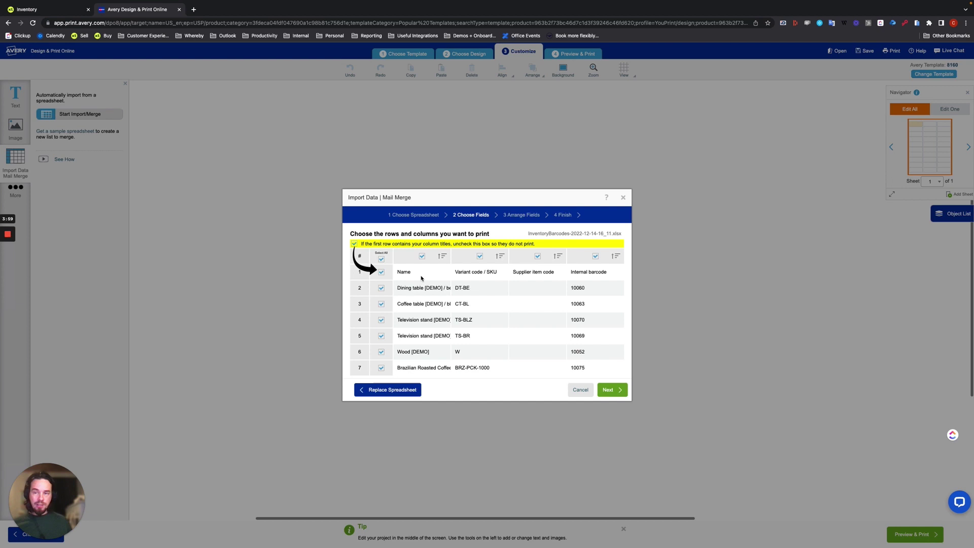
- Review the spreadsheet data and accept all rows and columns for the merge, including the column title row
scroll(431, 318, down, 5)
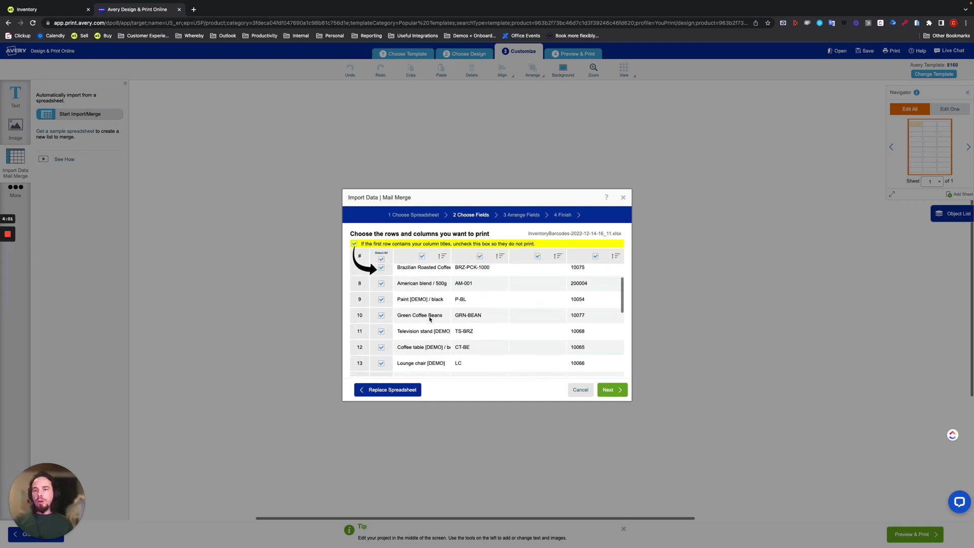
scroll(380, 284, up, 5)
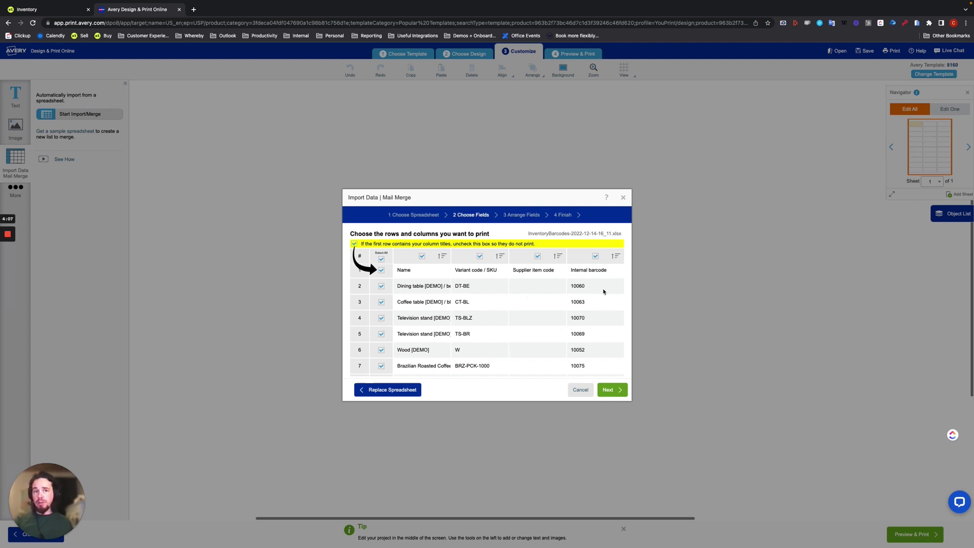
scroll(540, 330, down, 5)
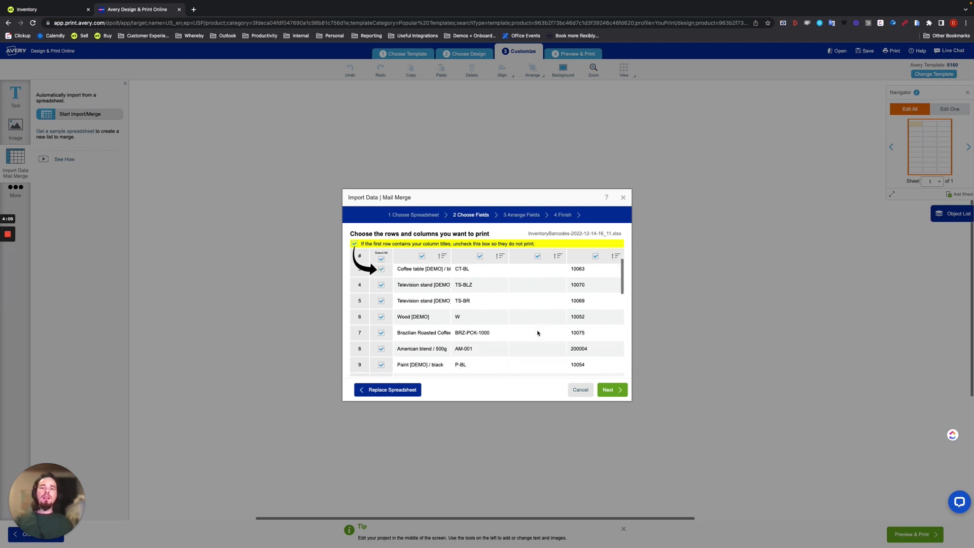
scroll(537, 333, up, 7)
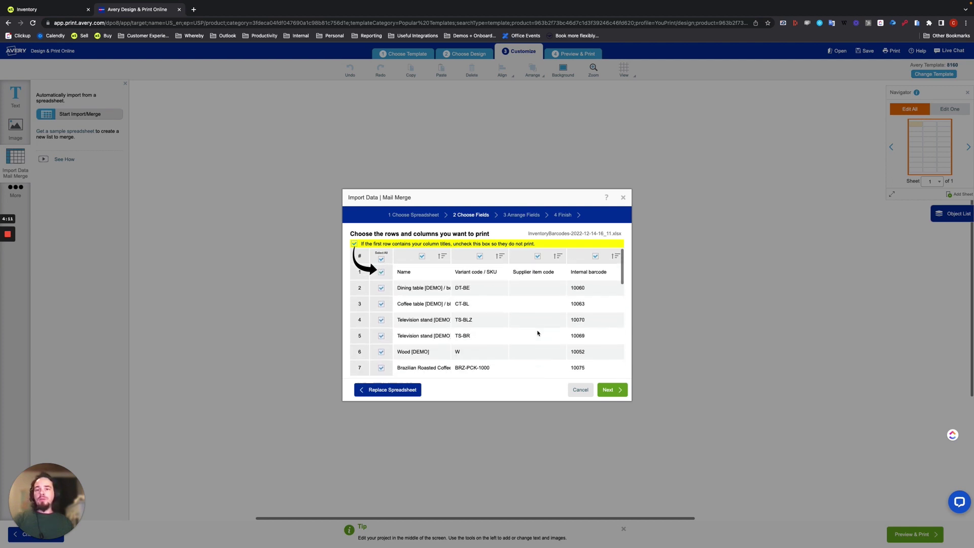
click(610, 395)
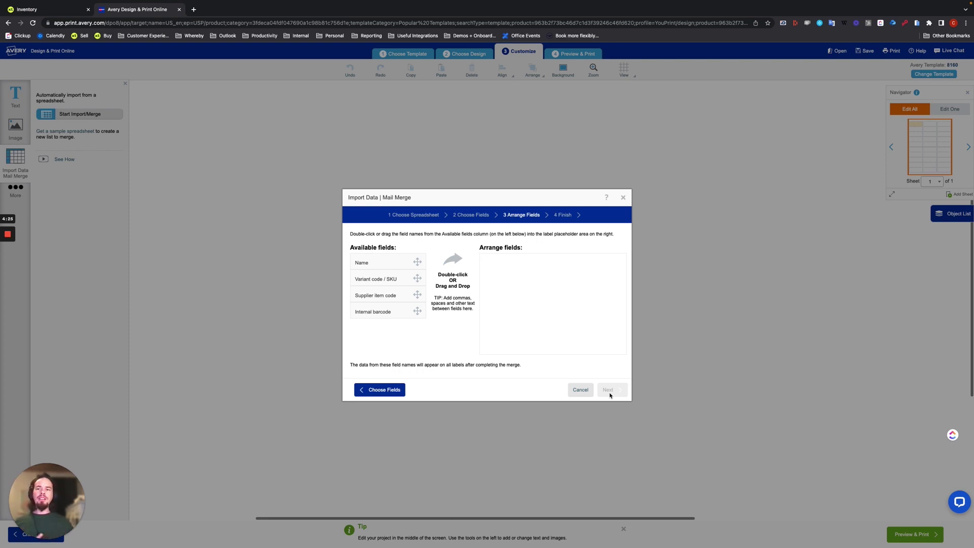
- Merge the Name and Variant code / SKU fields onto separate lines of the labels and check the first three labels
click(529, 299)
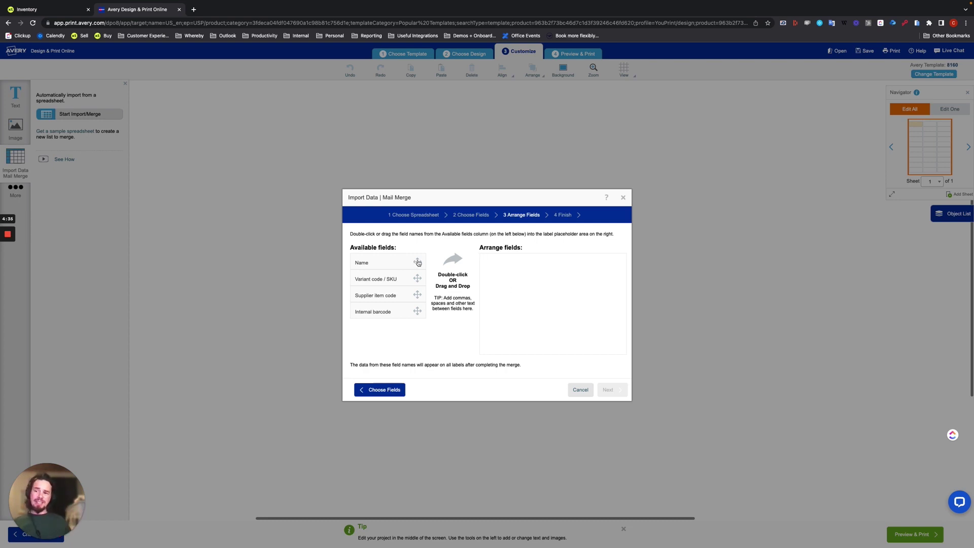
drag(417, 262, 558, 263)
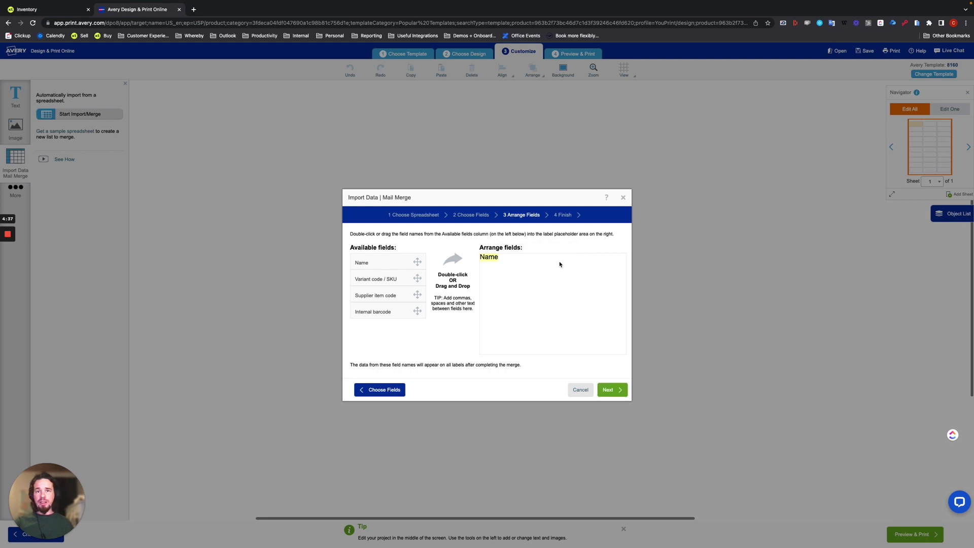
drag(419, 284, 561, 276)
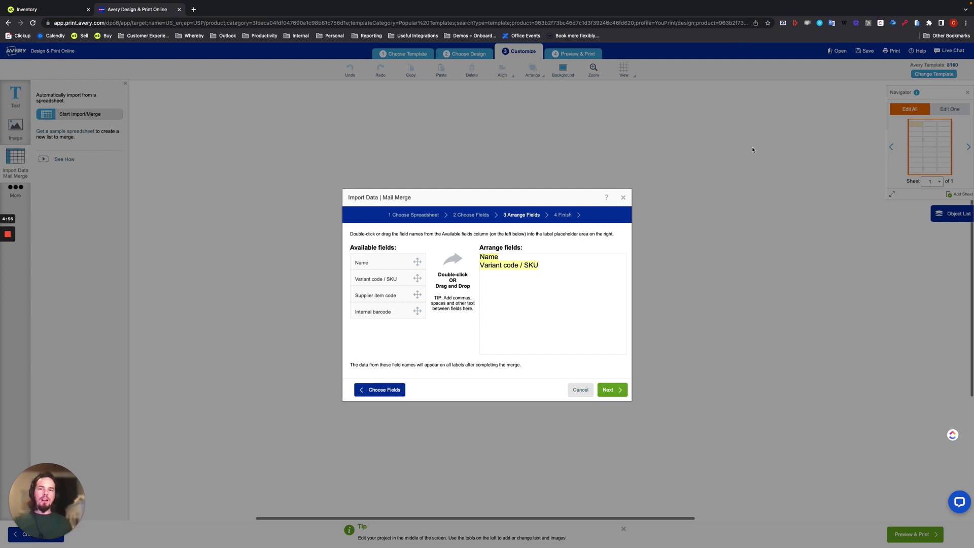
click(612, 391)
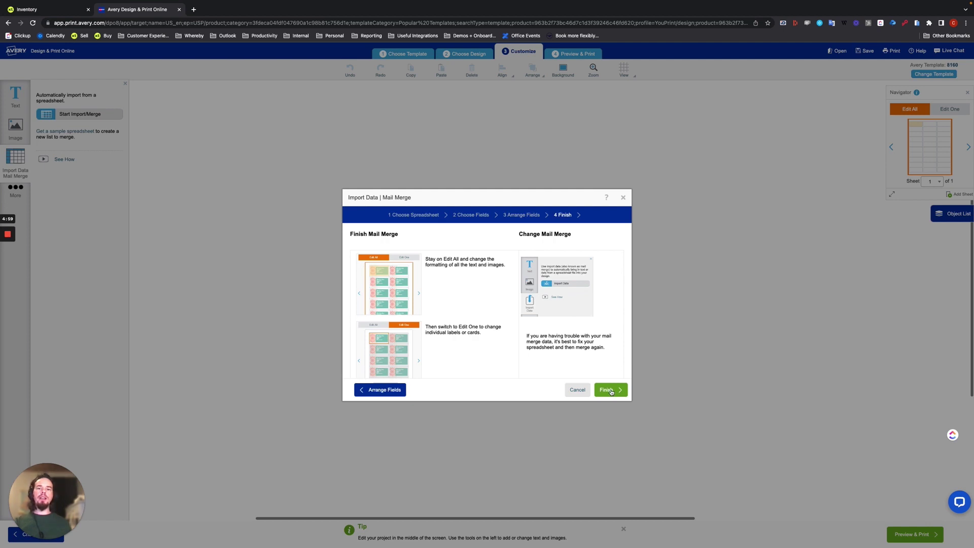
click(612, 392)
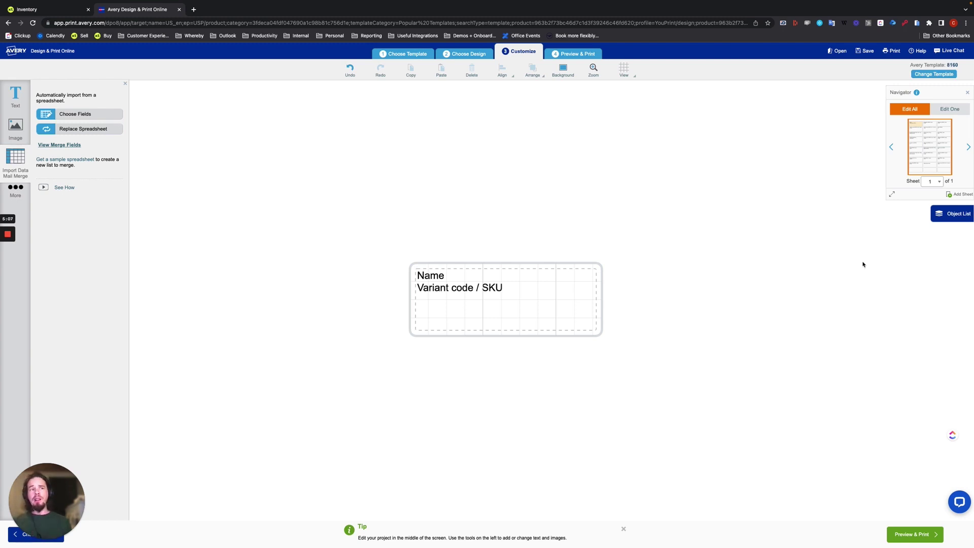
click(932, 125)
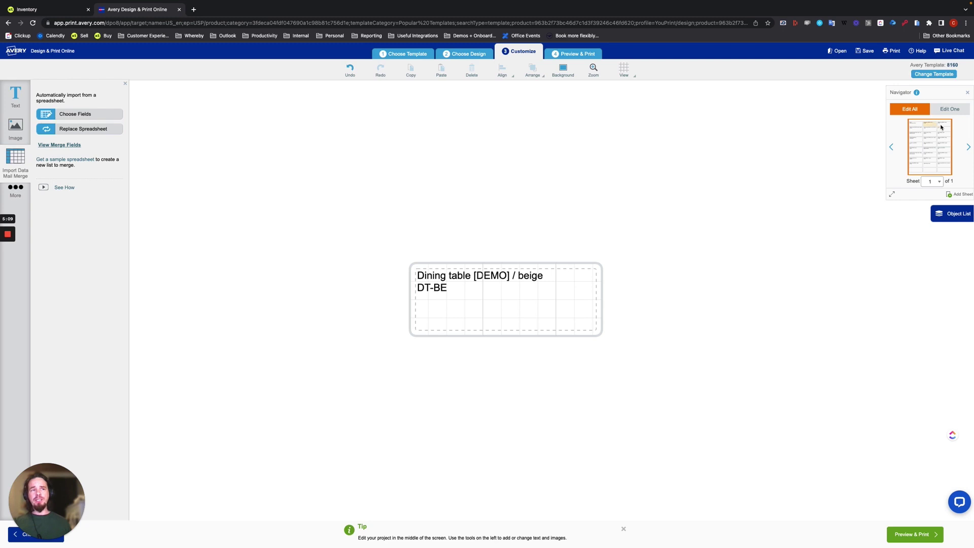
click(942, 126)
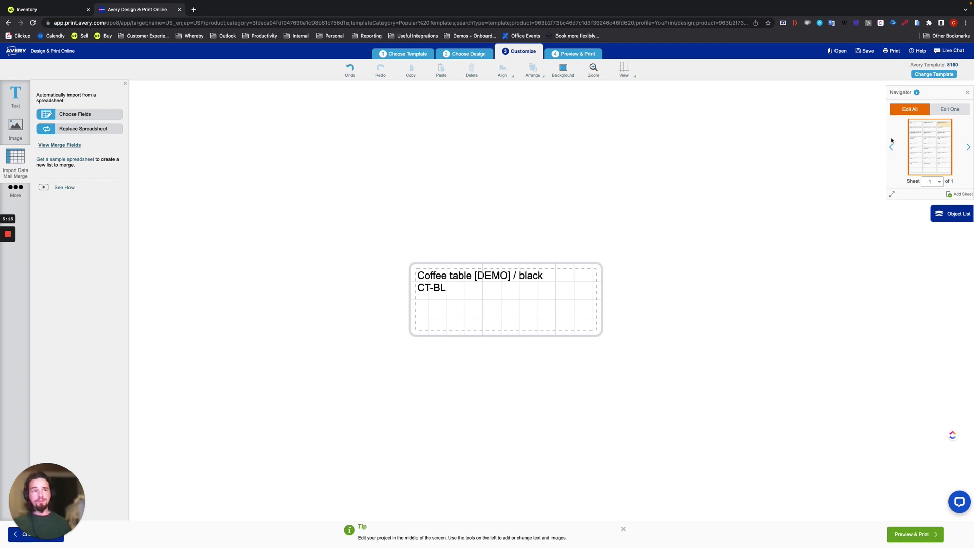
click(917, 125)
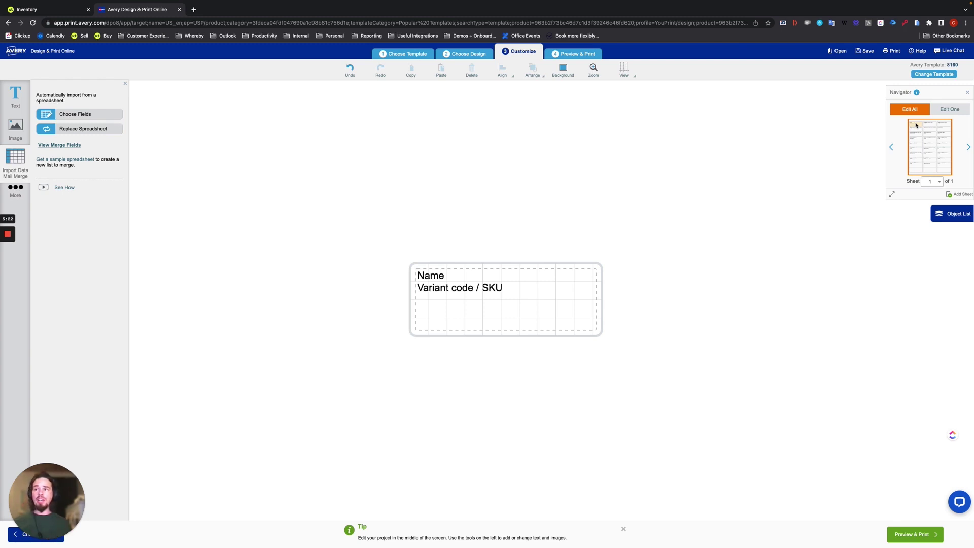
- Begin adding a barcode that takes its data from the spreadsheet, with GS1 as the industry standard format
click(21, 193)
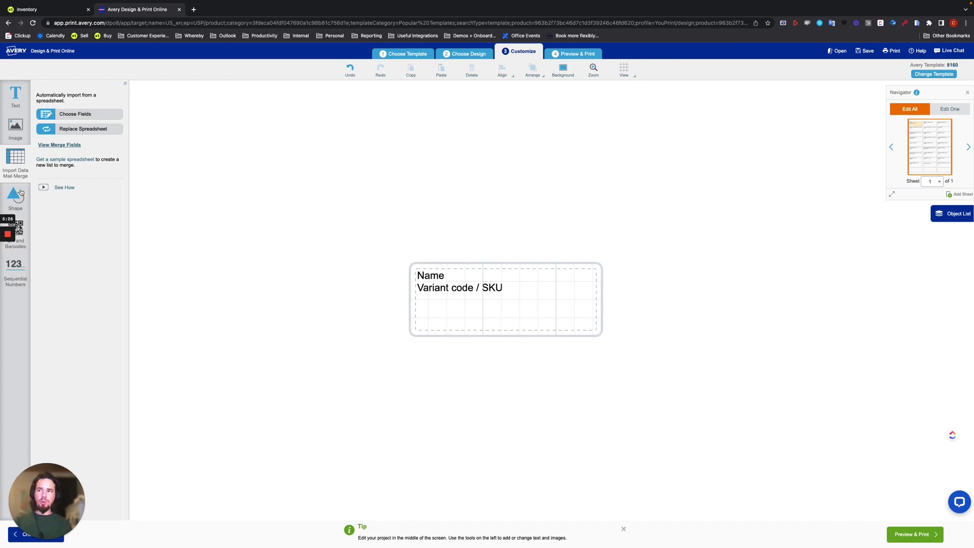
click(17, 247)
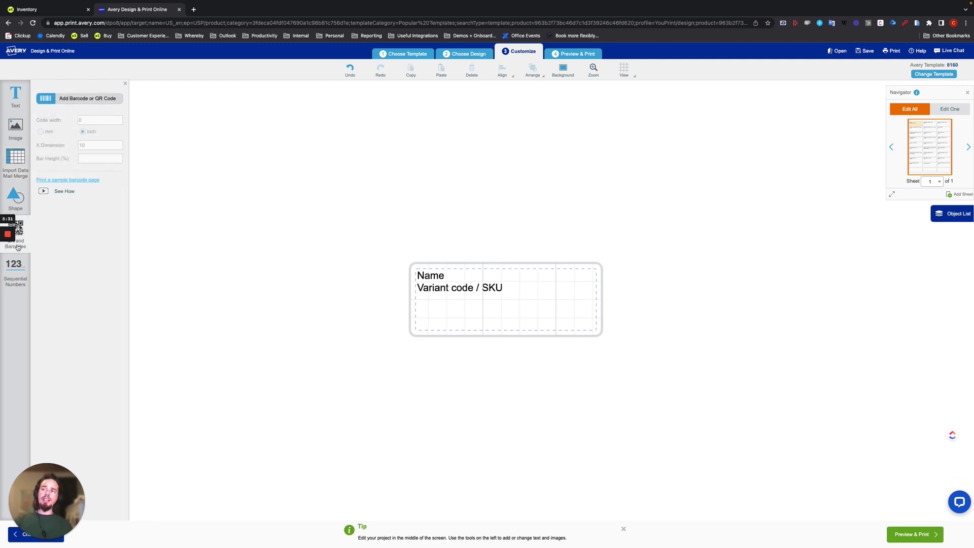
click(72, 103)
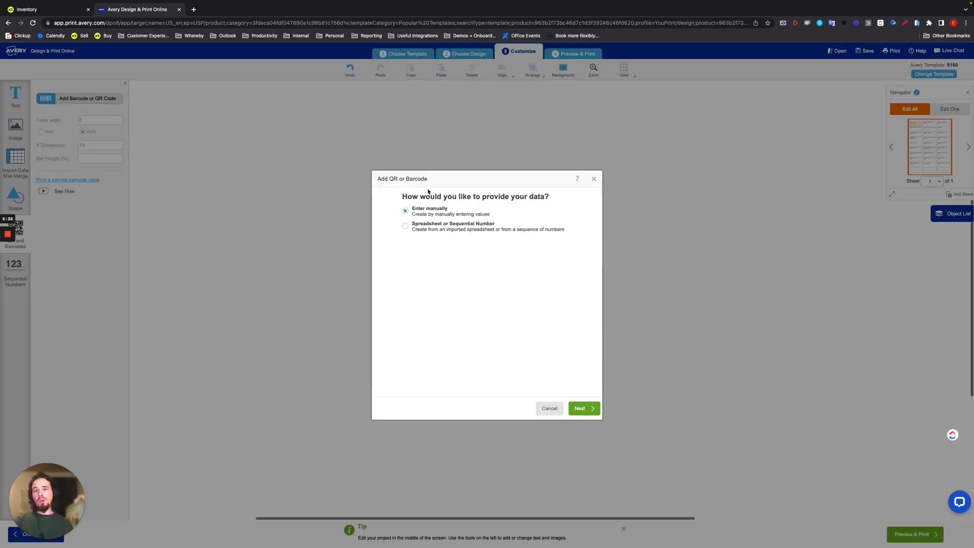
click(405, 228)
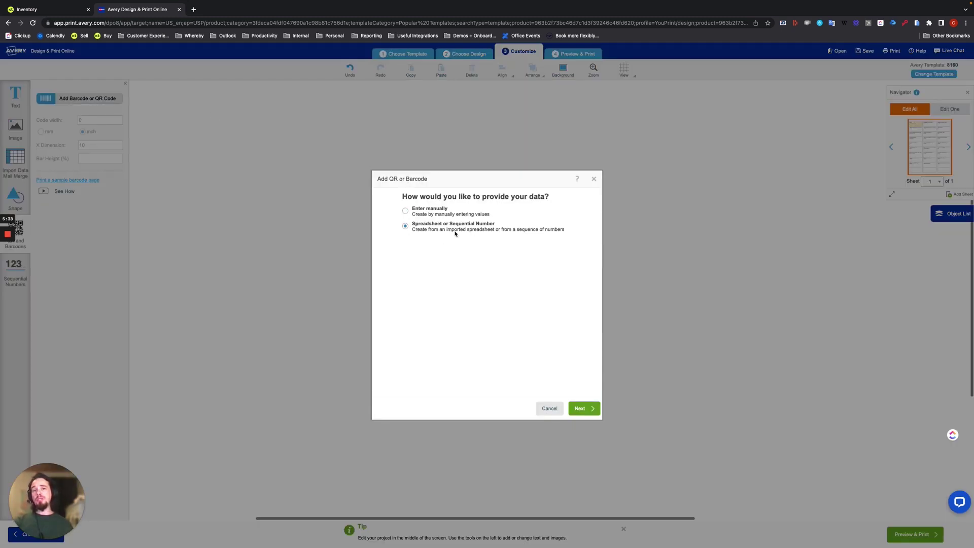
click(587, 411)
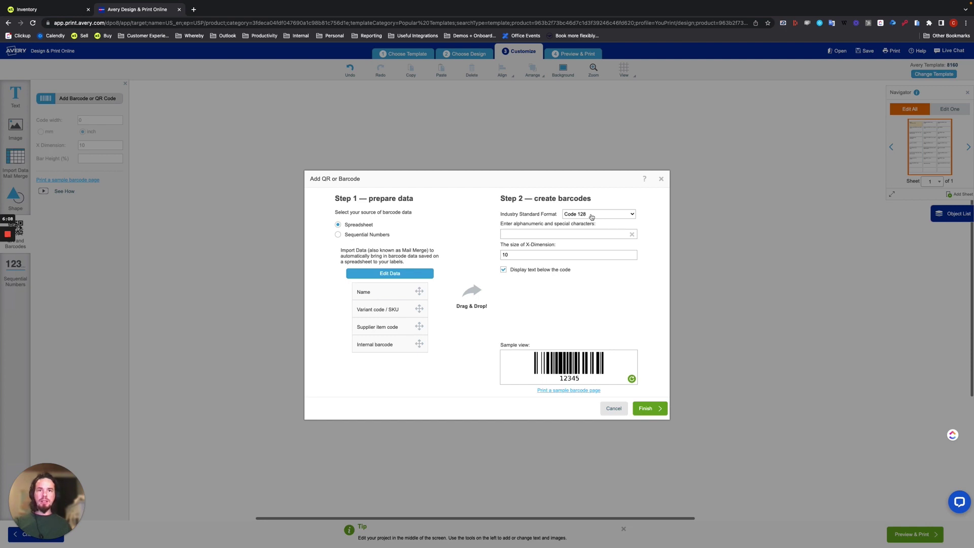
click(591, 216)
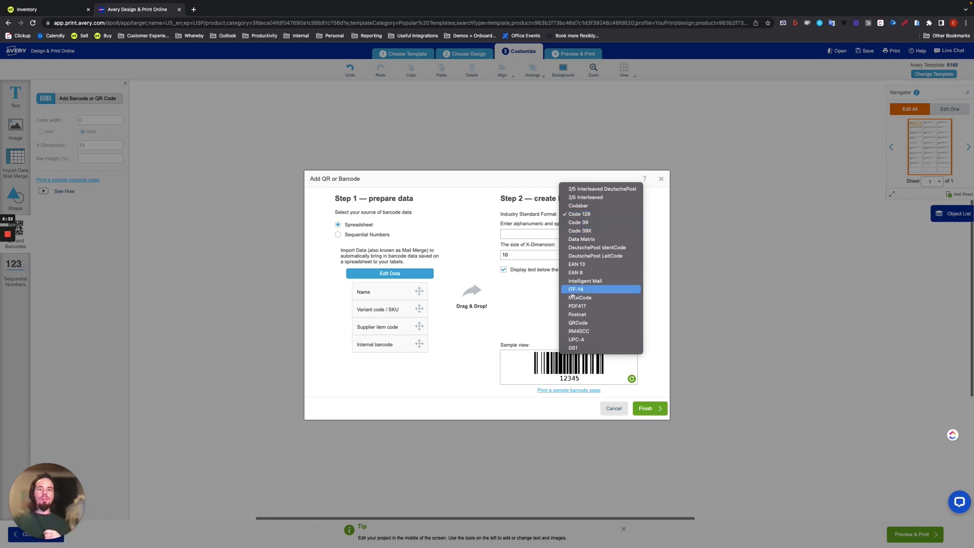
click(577, 349)
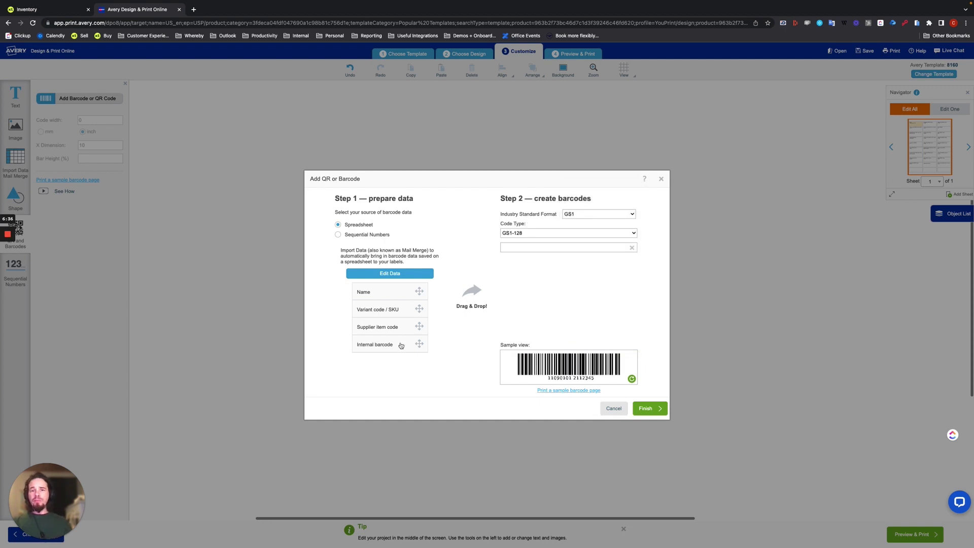
- Try to use the Internal barcode field as the data for a GS1-128 barcode
drag(421, 347, 598, 250)
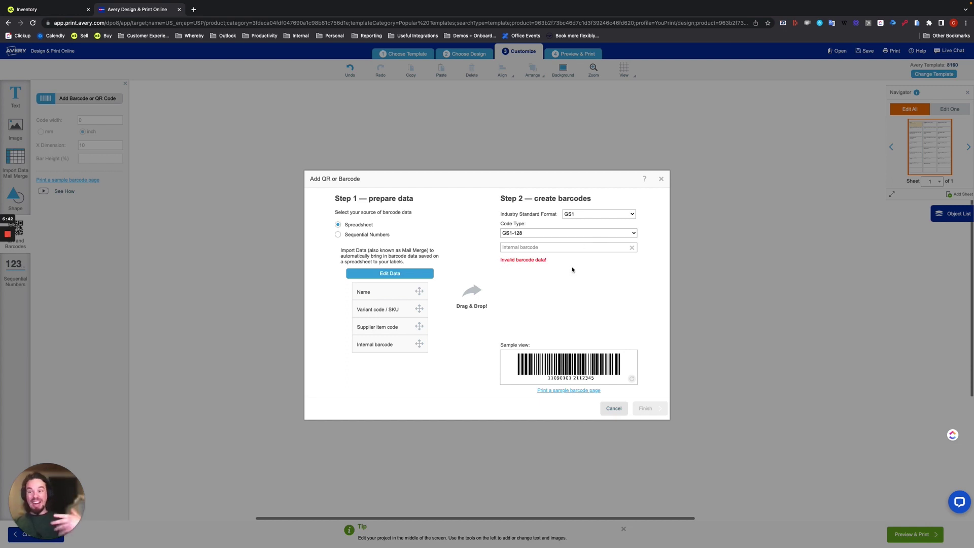
click(520, 235)
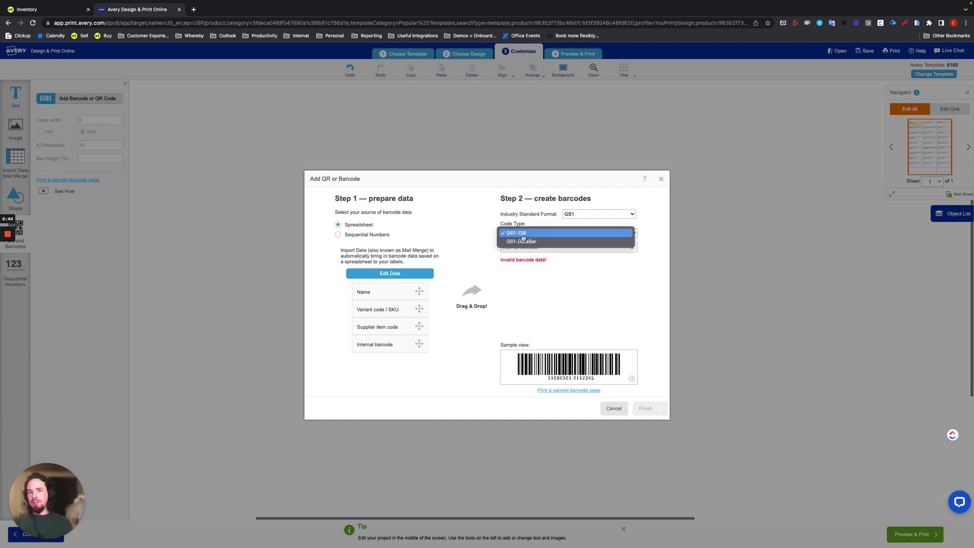
click(583, 213)
- Create a Code 128 barcode from the Internal barcode field and place it below the Variant code / SKU line on the label
click(583, 214)
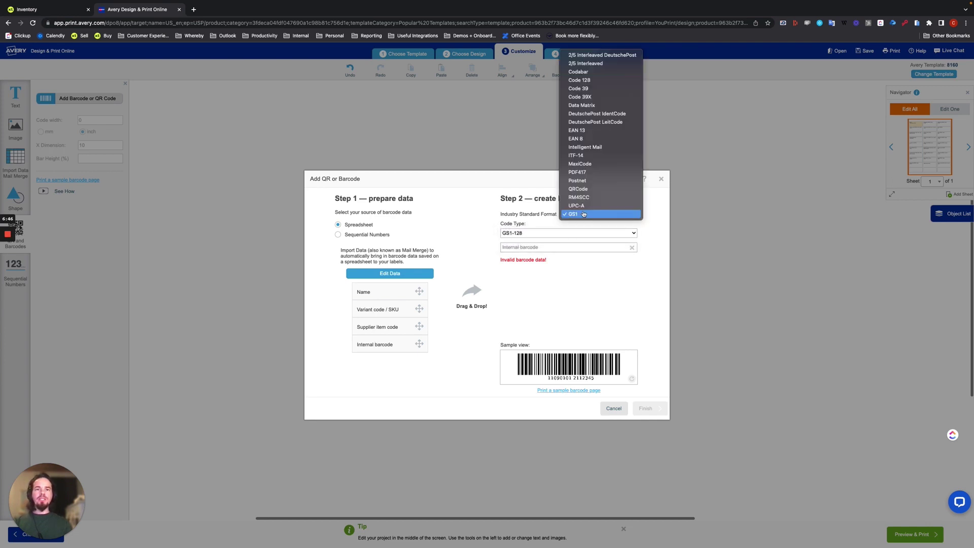
click(581, 80)
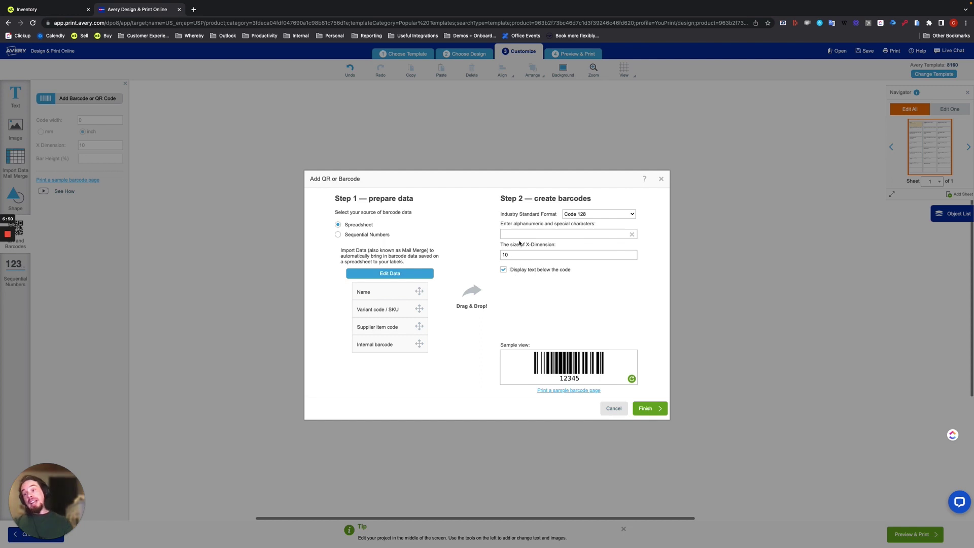
drag(418, 345, 575, 237)
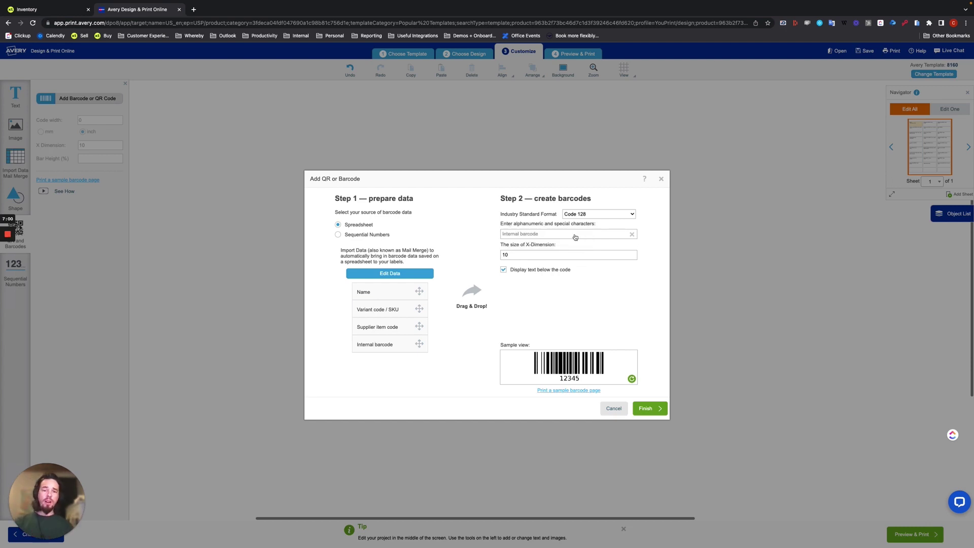
click(645, 408)
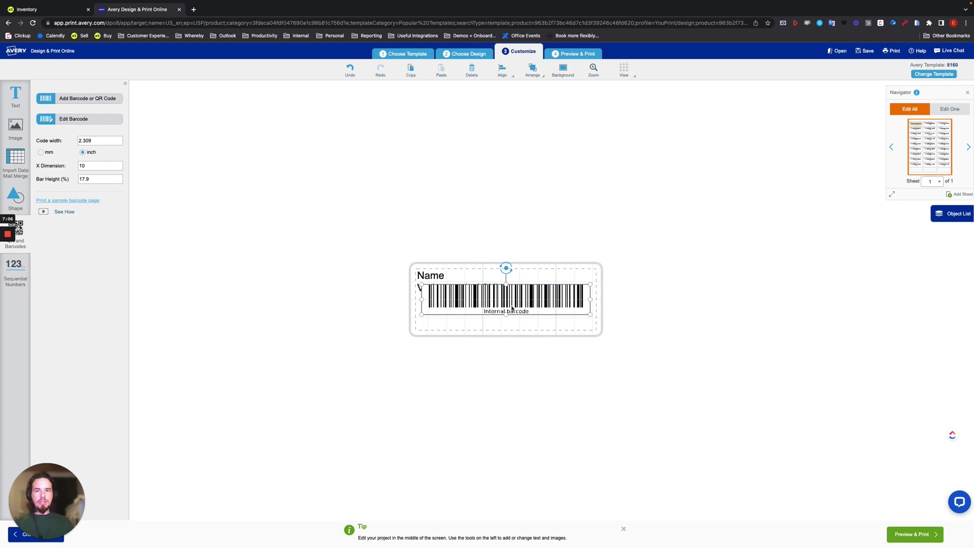
drag(519, 302, 519, 315)
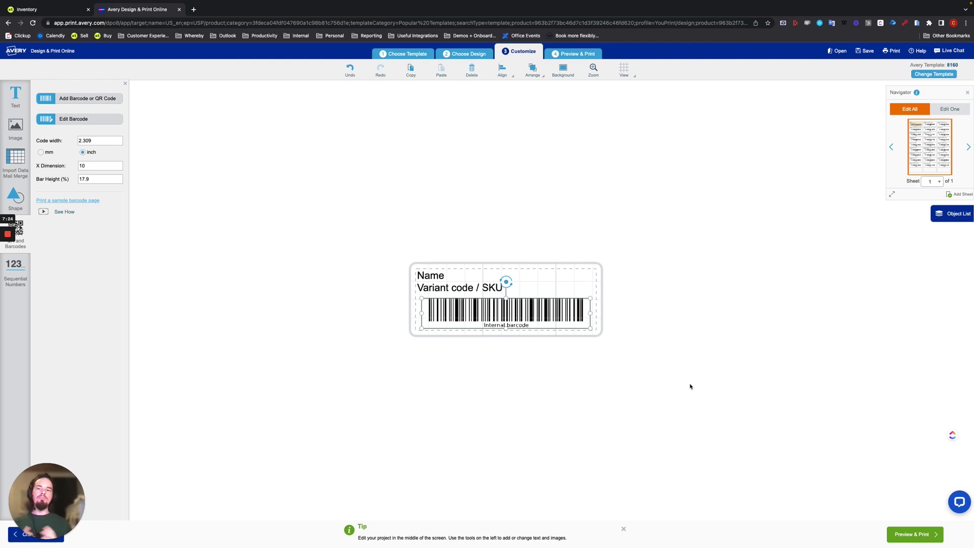
- Check the merged name, SKU and barcode on several individual labels of the sheet, ending on the first label
click(930, 125)
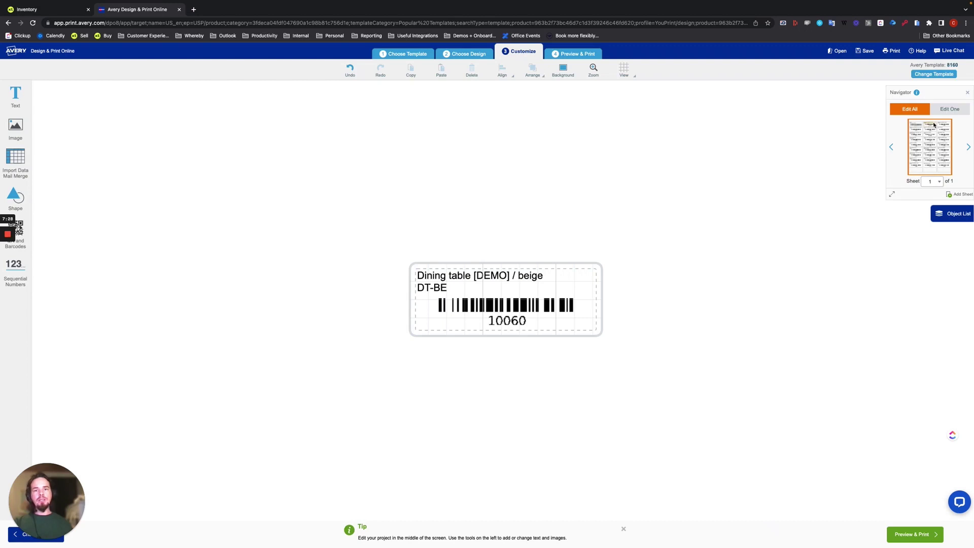
click(945, 125)
click(945, 140)
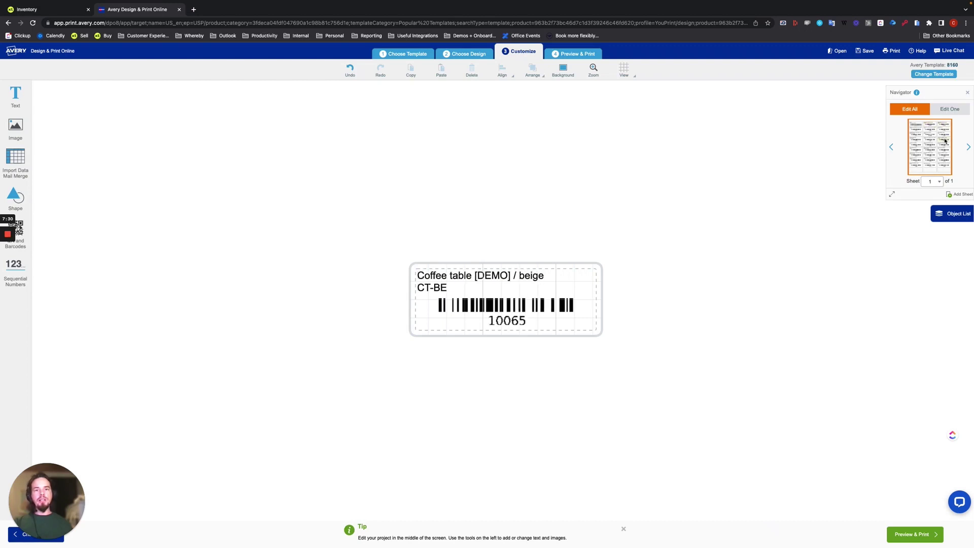
click(945, 145)
click(946, 152)
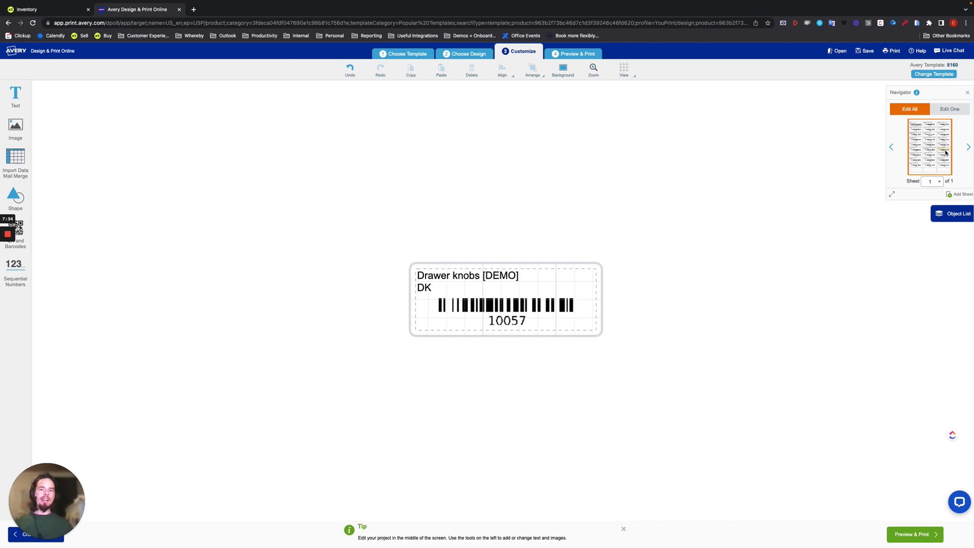
click(919, 126)
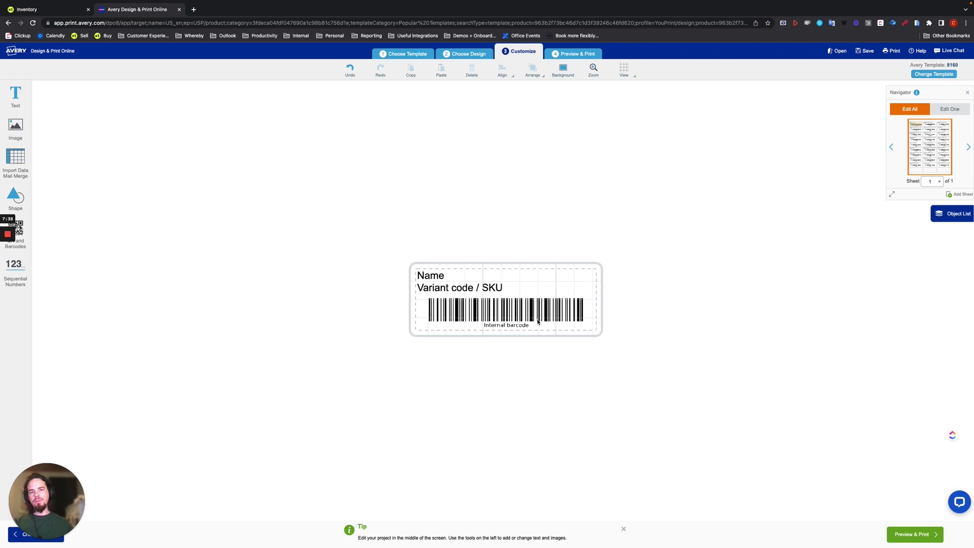
- Preview the sheet and generate a print PDF of all labels, saving the project and its mail merge data to the account as Avery-30sheet-8160
click(915, 534)
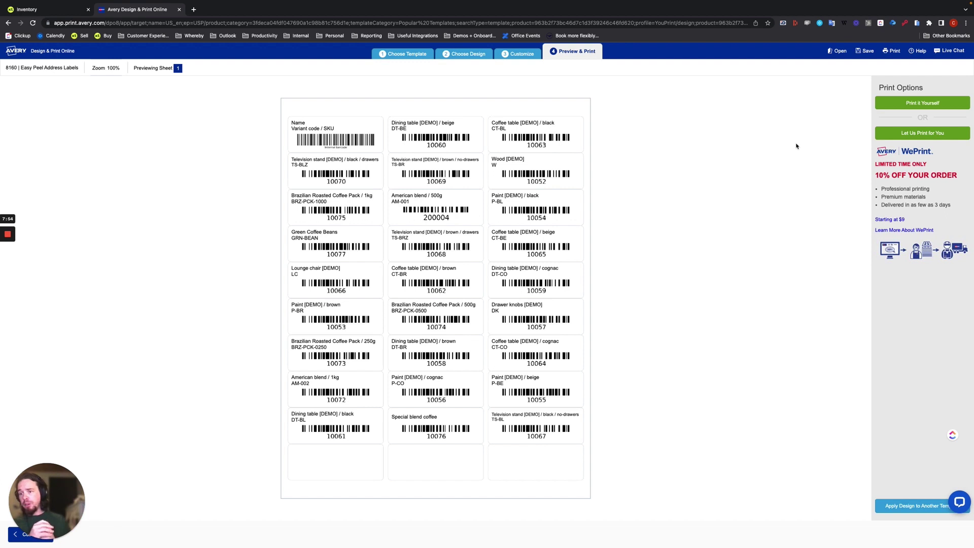
click(916, 104)
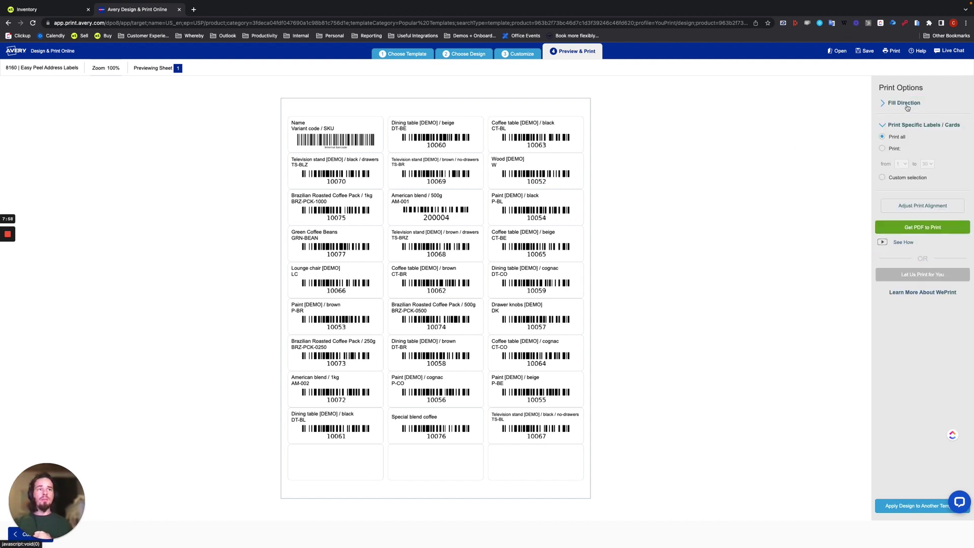
click(925, 230)
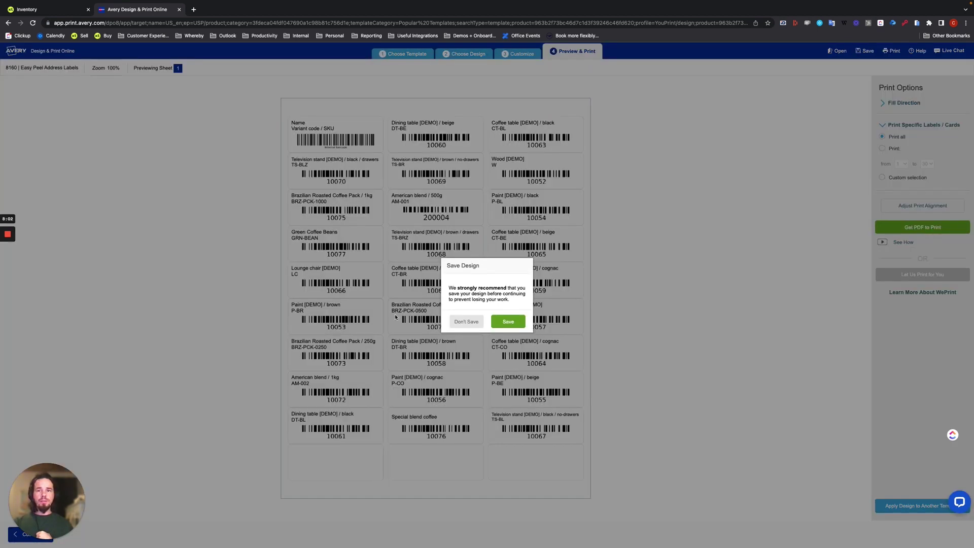
click(514, 325)
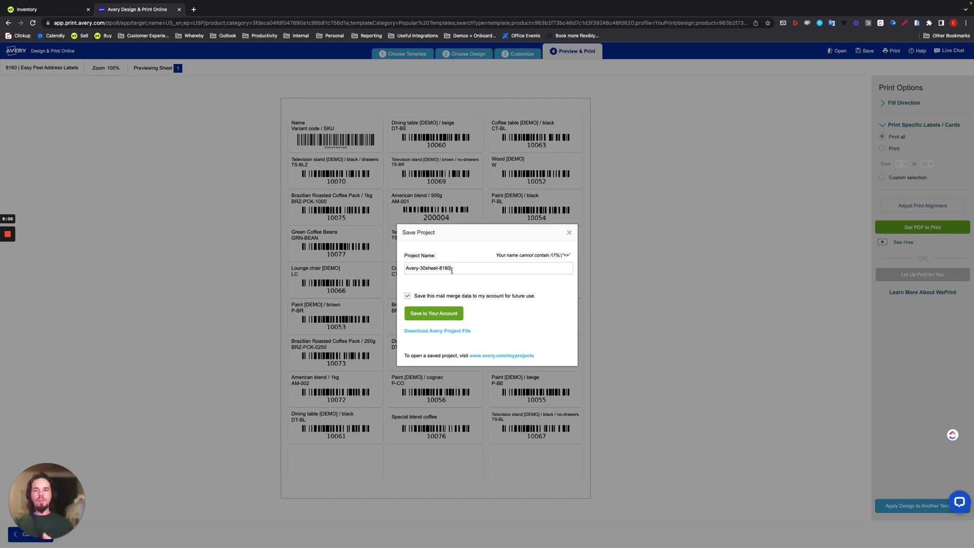
click(431, 313)
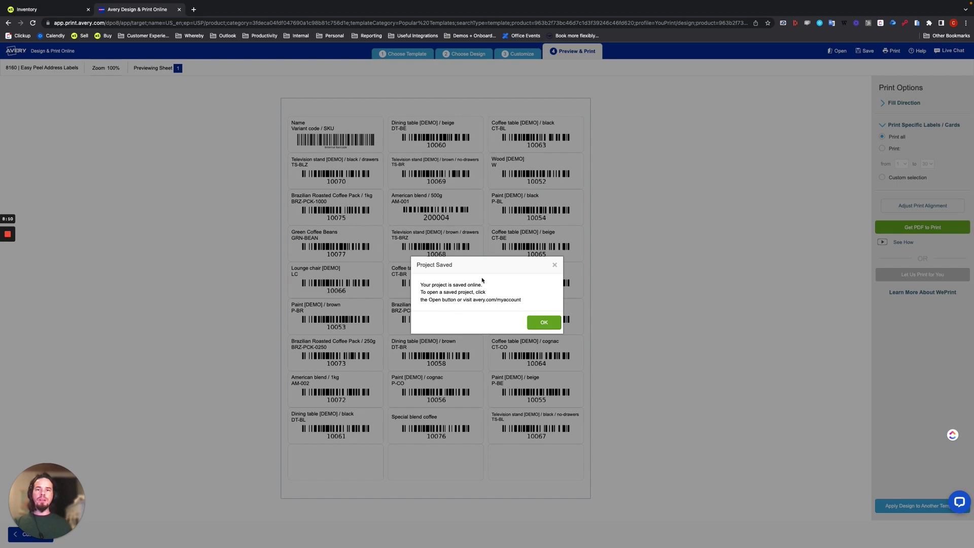
click(543, 324)
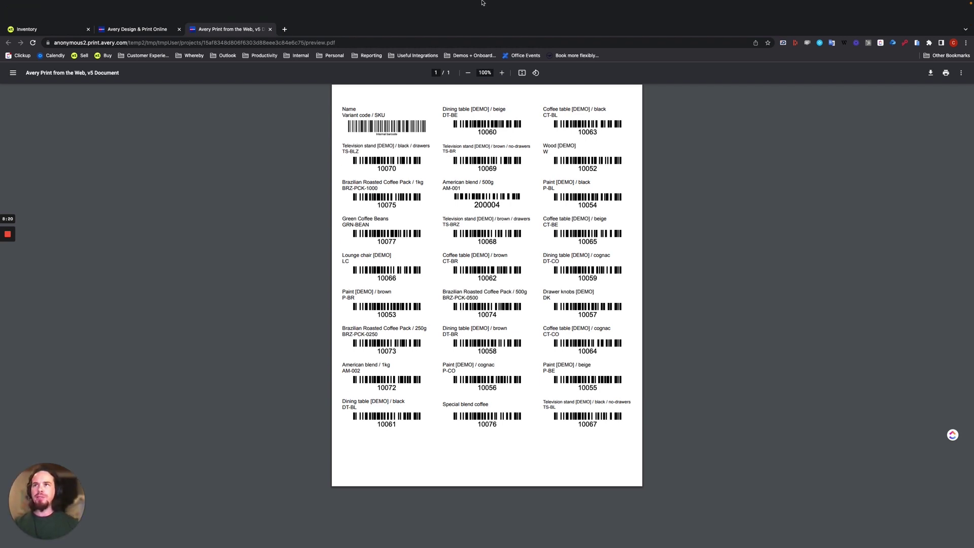
- Minimise the Excel workbook and set the label PDF in its own window beside a widened Katana inventory window
mouse_move(28, 16)
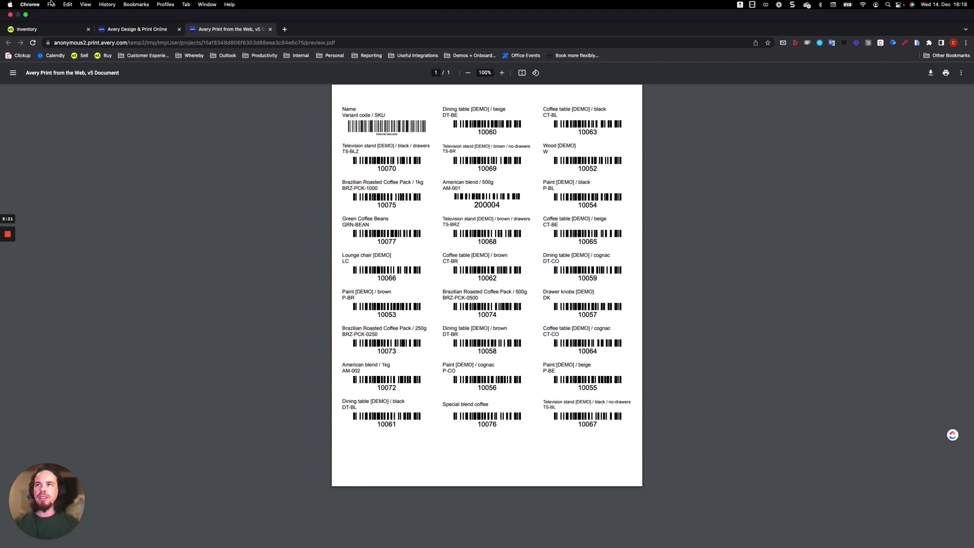
click(26, 16)
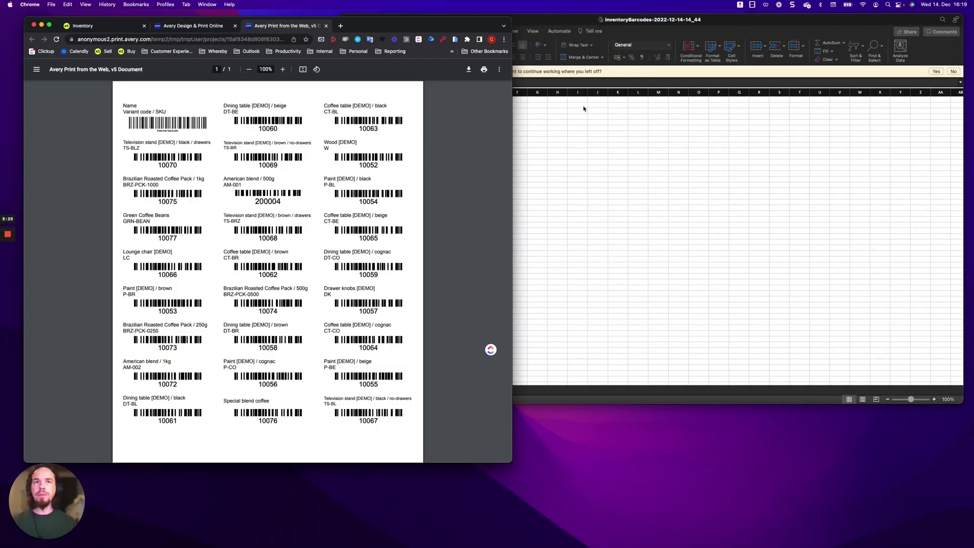
click(565, 22)
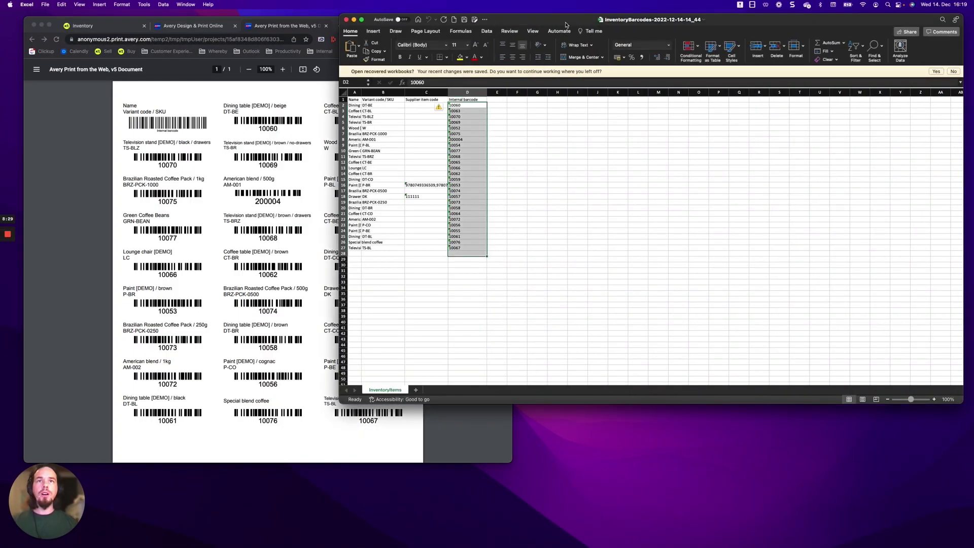
click(353, 19)
drag(276, 24, 880, 27)
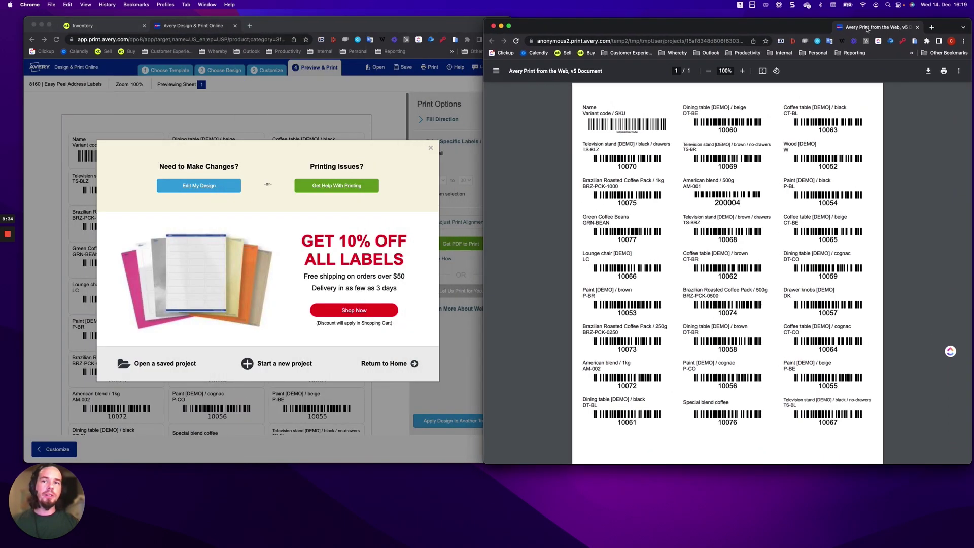
click(101, 27)
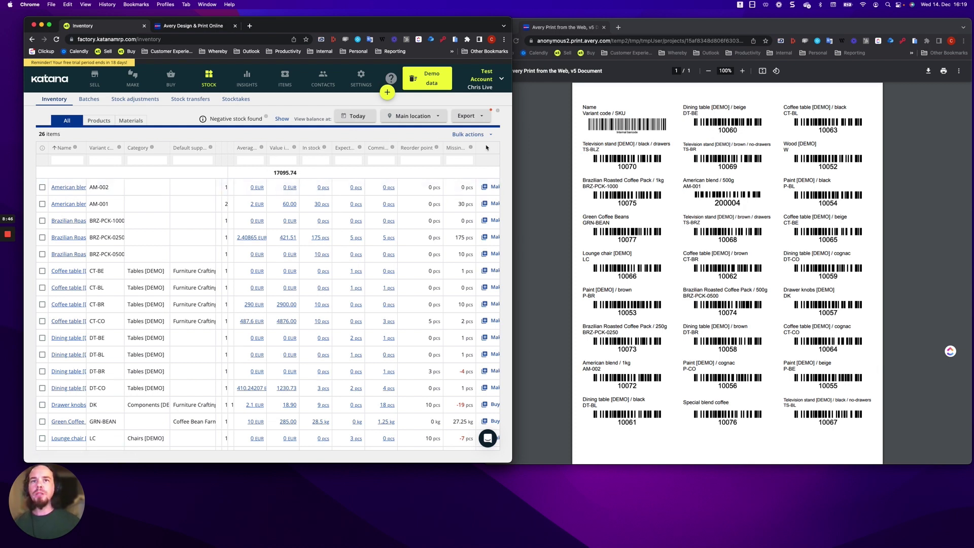
drag(511, 148, 565, 149)
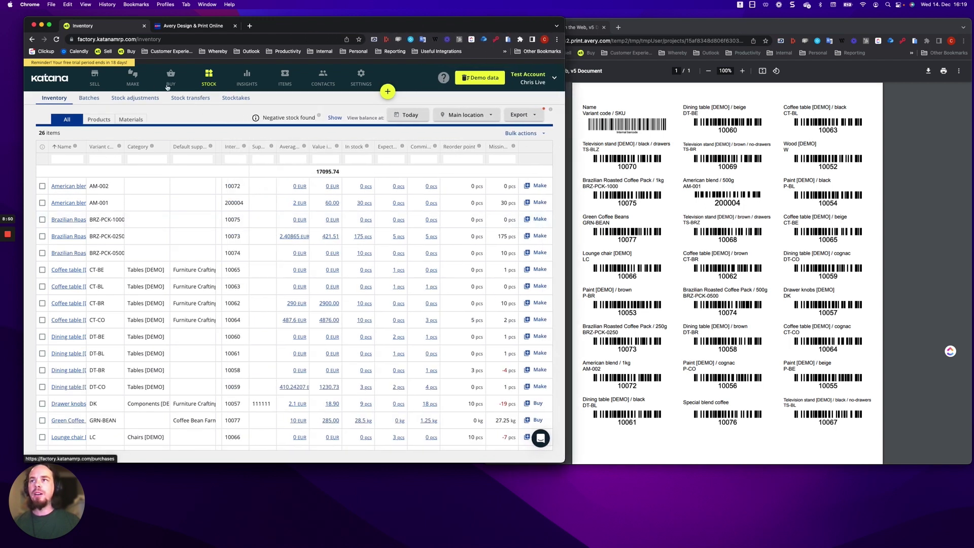
- Look through the Products inventory, and search all inventory items for internal barcode 10060
click(97, 120)
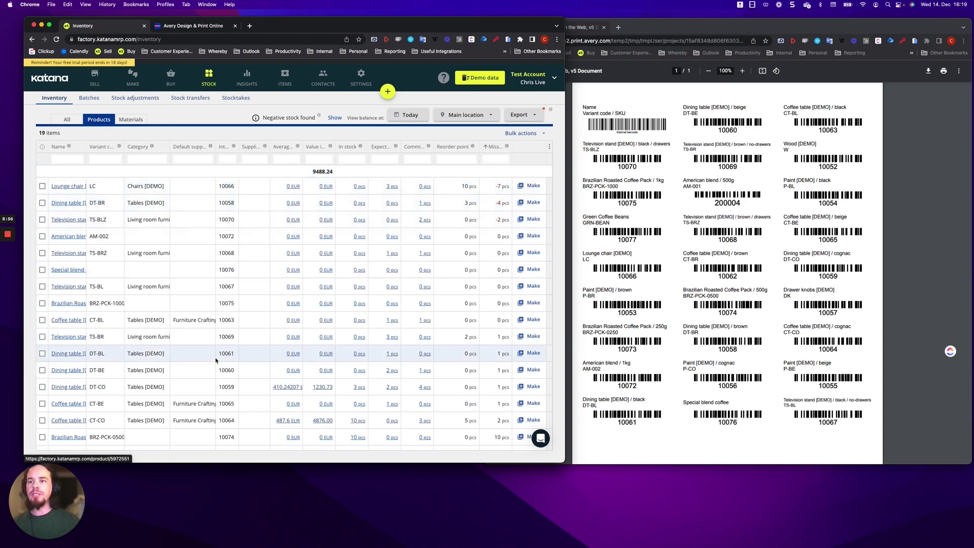
scroll(226, 389, down, 3)
scroll(225, 389, up, 3)
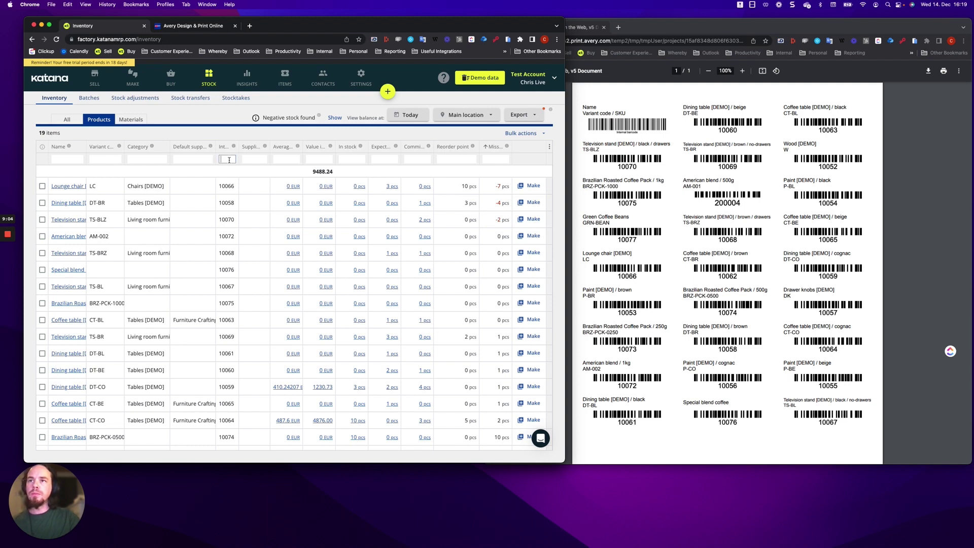
click(63, 118)
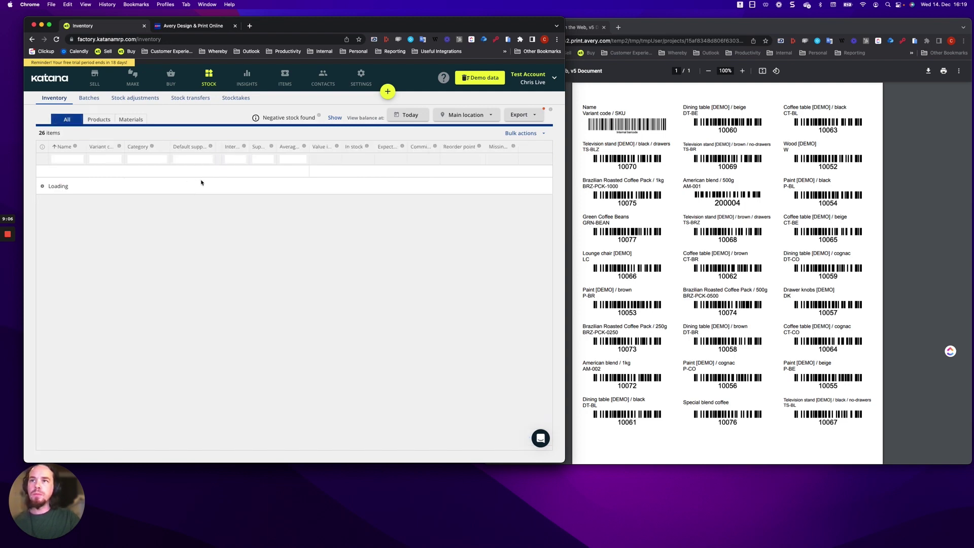
click(235, 160)
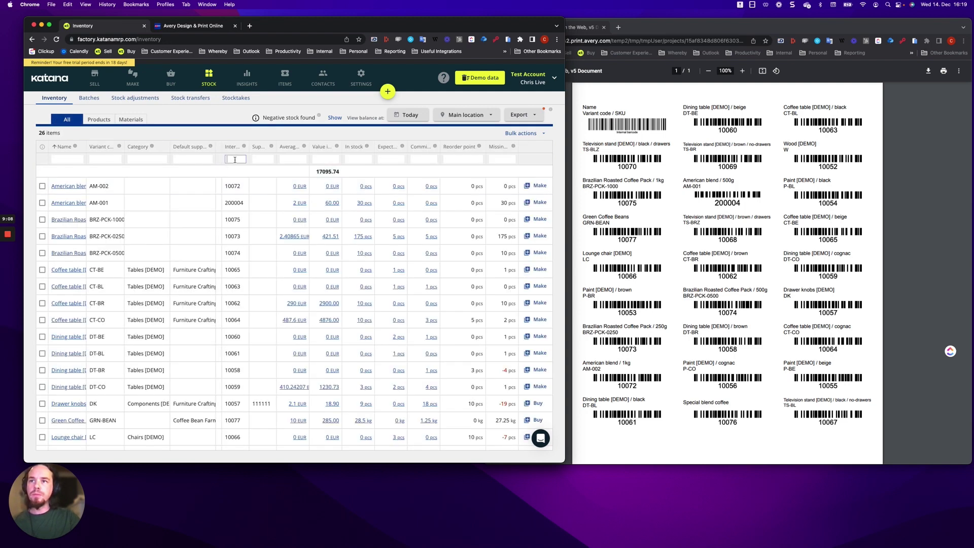
text(100)
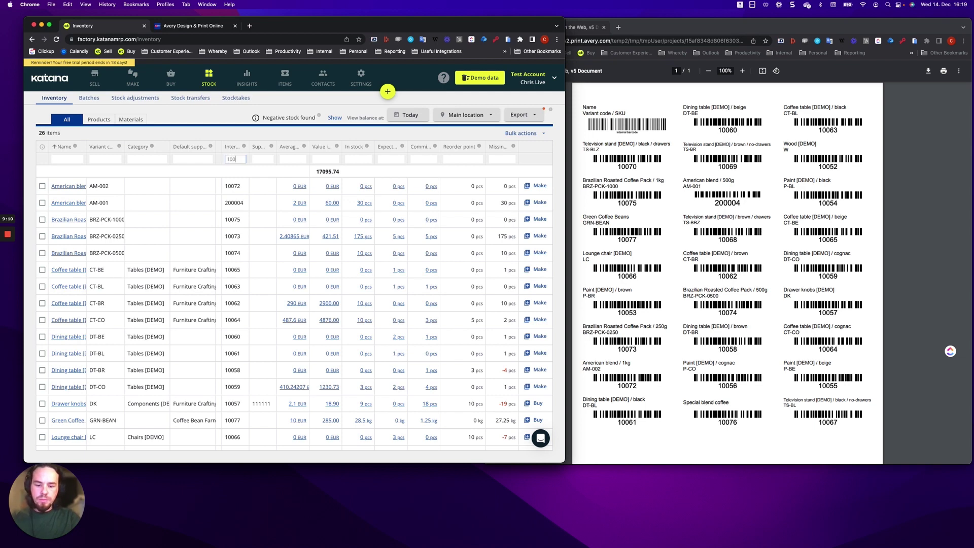
text(60)
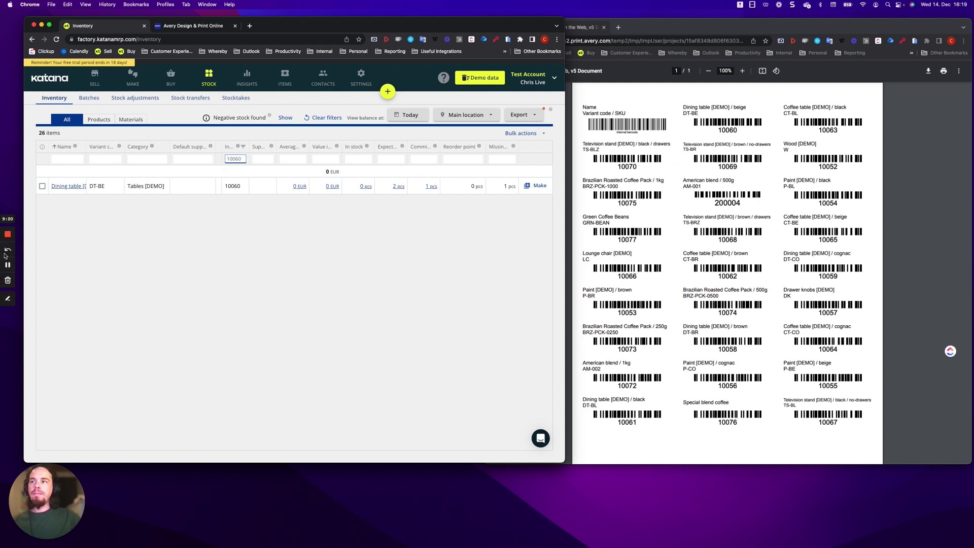
click(7, 265)
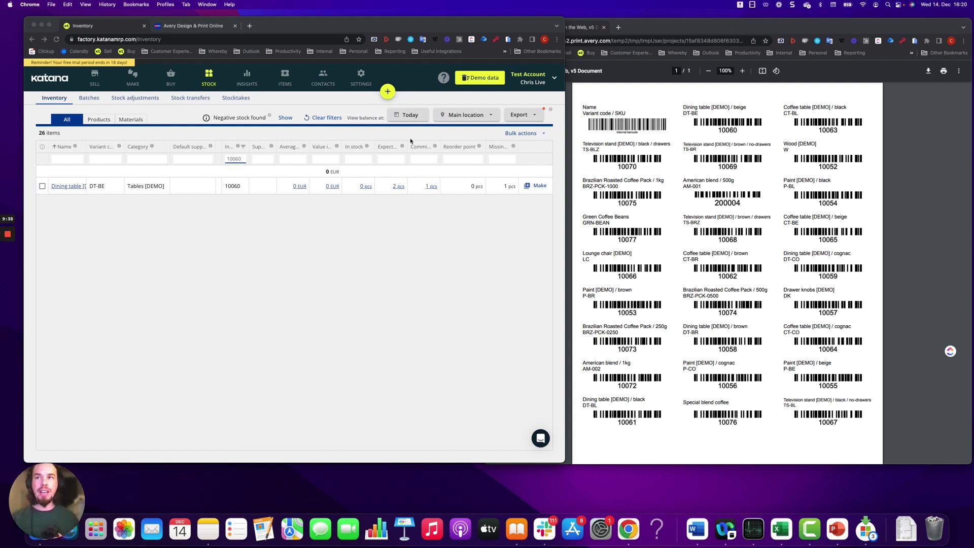
- Clear the inventory filter and repeat the internal barcode lookup for 10060
click(327, 118)
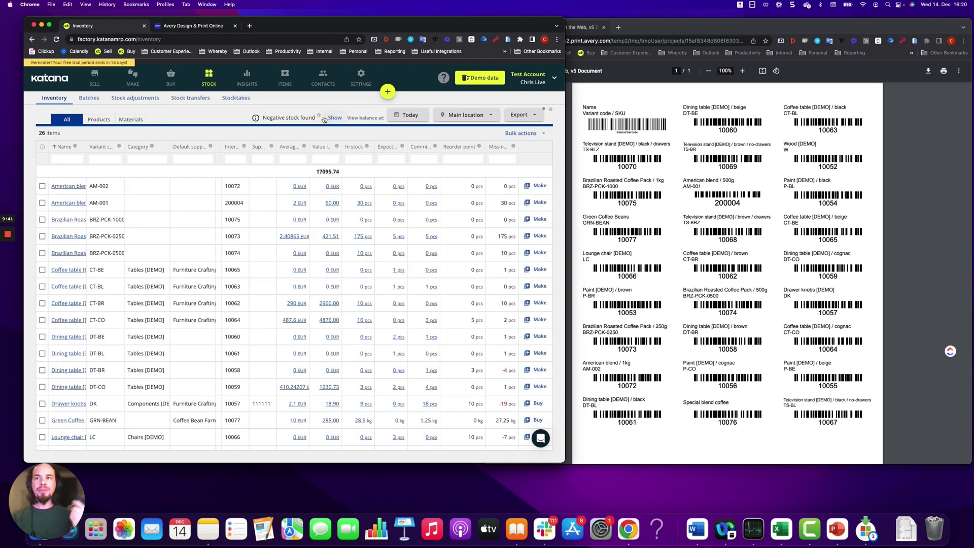
click(236, 158)
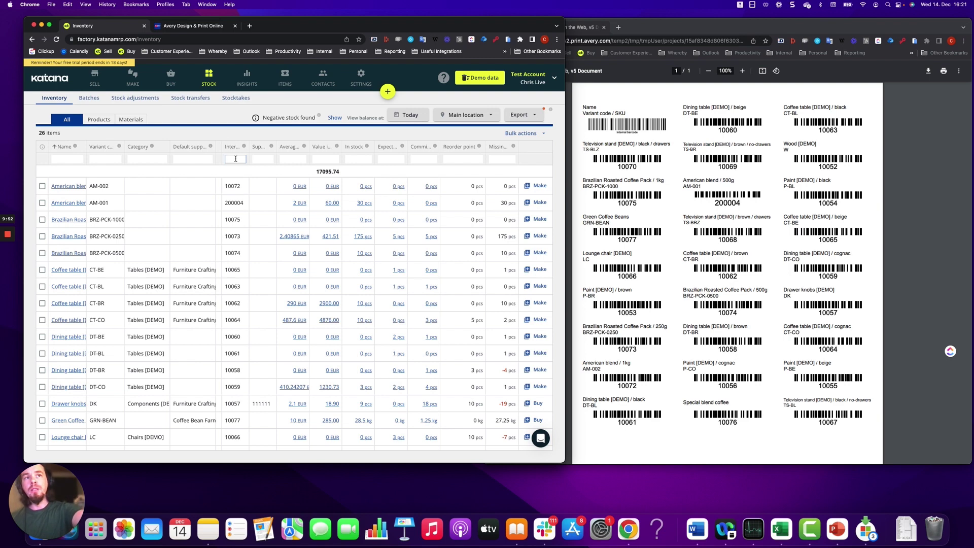
text(10060)
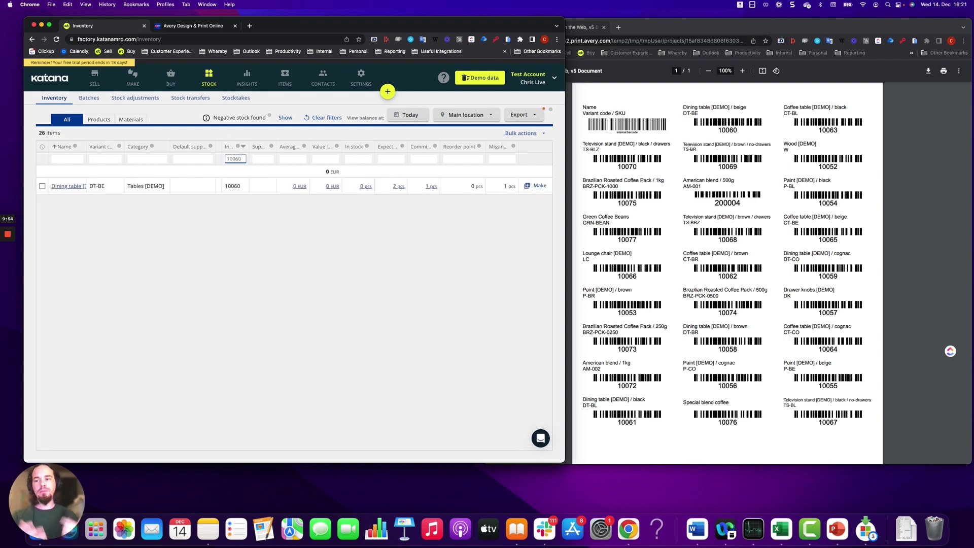